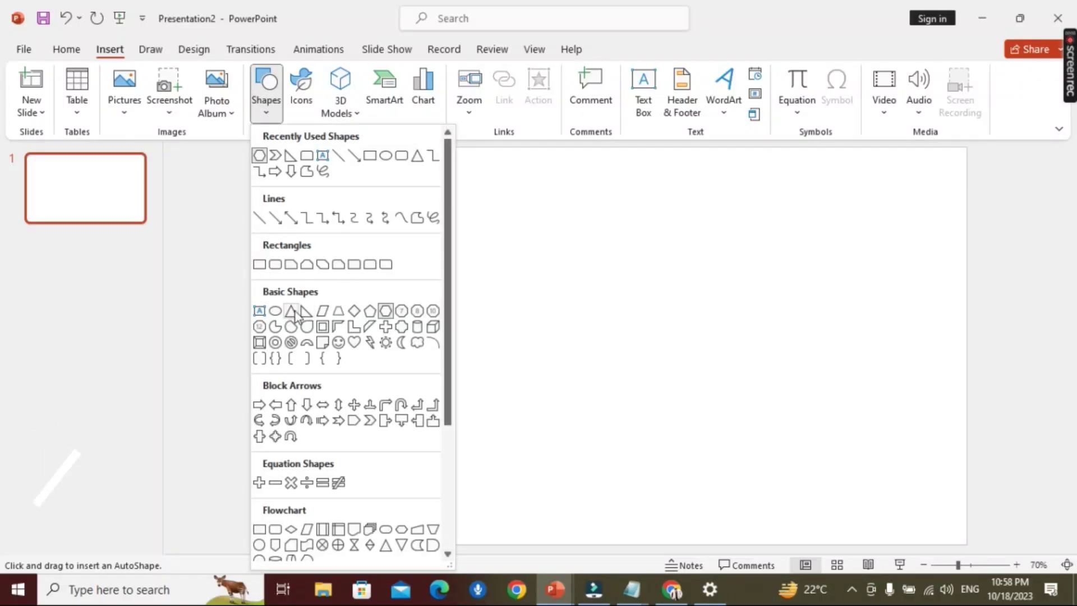
# Step: Draw a blue circle and centre it on the slide at 8.54" by 8.54"
pyautogui.click(275, 310)
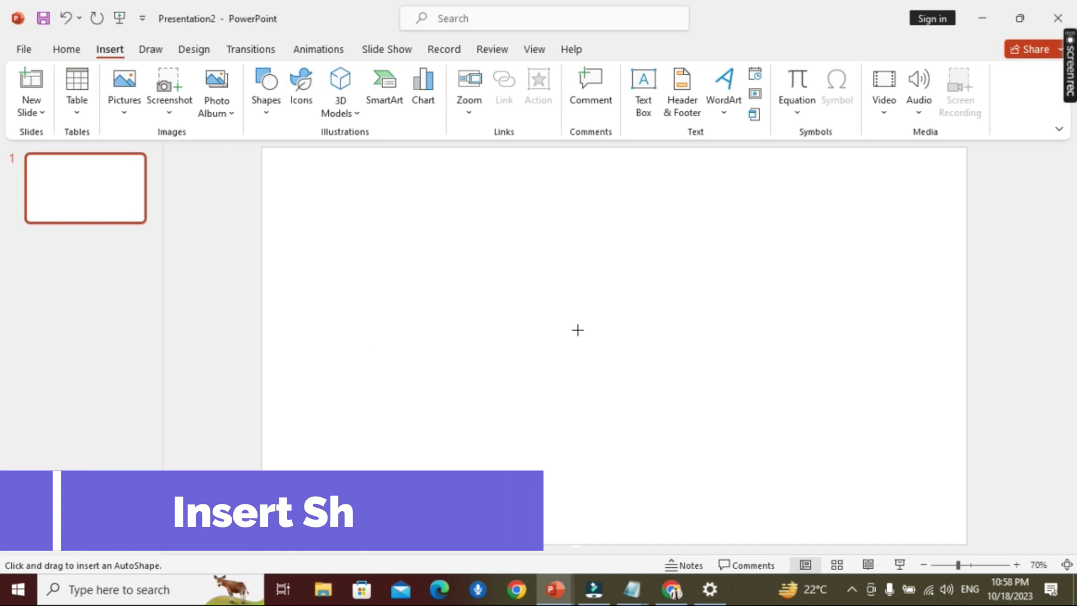
pyautogui.moveTo(578, 329); pyautogui.dragTo(803, 484)
pyautogui.moveTo(707, 416); pyautogui.dragTo(745, 421)
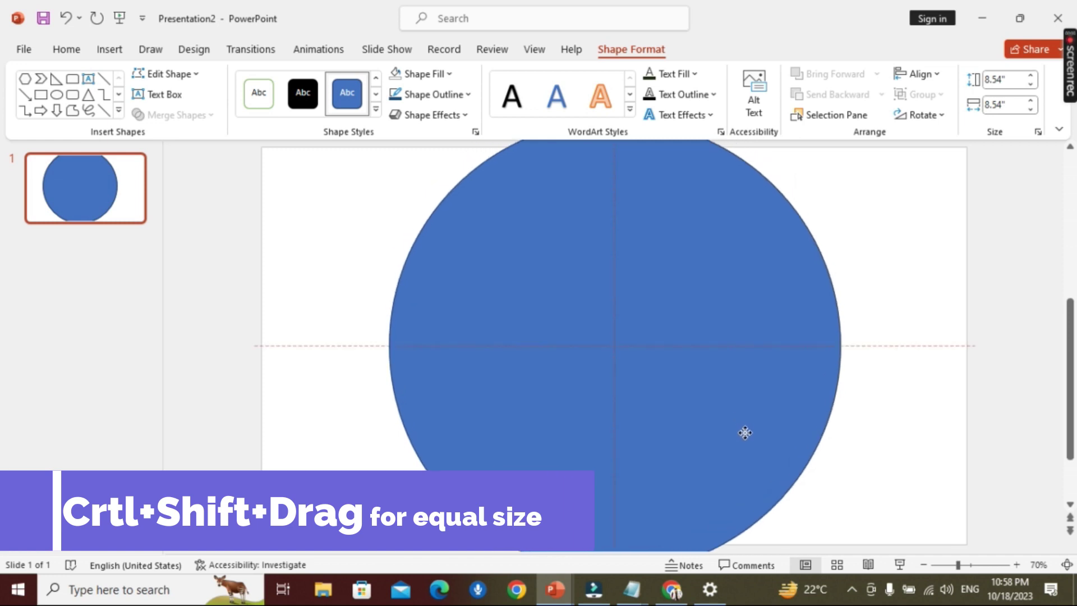
pyautogui.moveTo(841, 345)
pyautogui.mouseDown()
pyautogui.moveTo(815, 351)
pyautogui.moveTo(838, 347)
pyautogui.mouseUp()
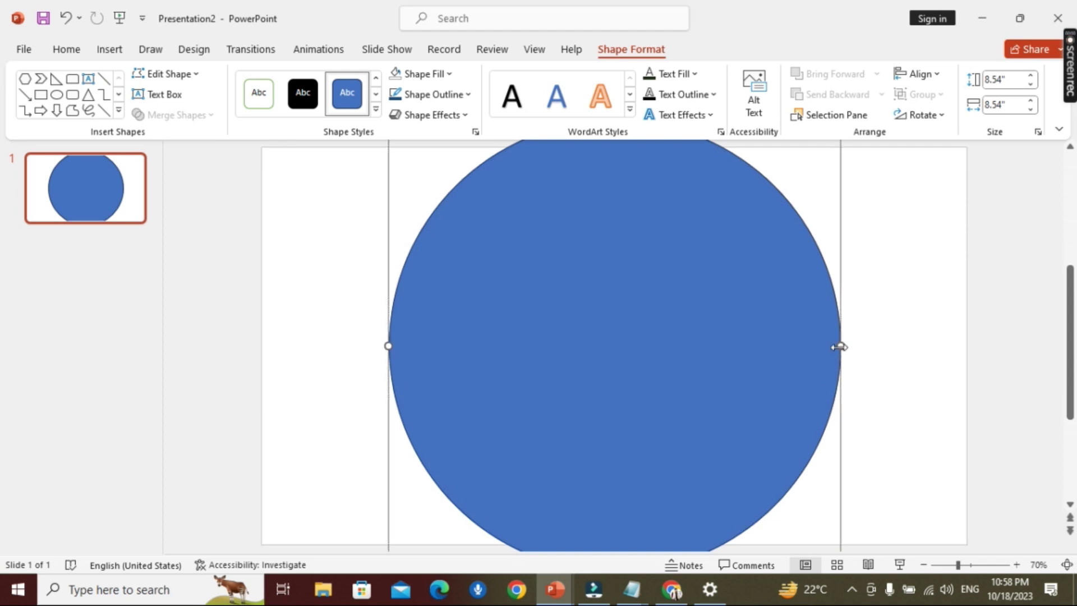
# Step: Fill the circle with the rock-stones-smooth-stone-wallpaper pebble image from a file
pyautogui.rightClick(804, 350)
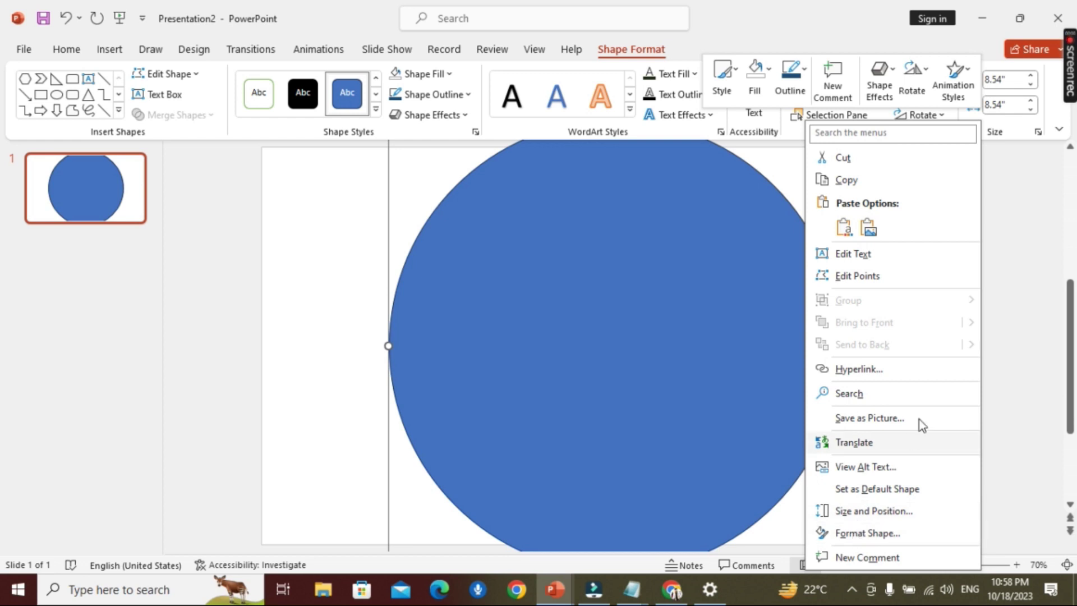
pyautogui.click(870, 533)
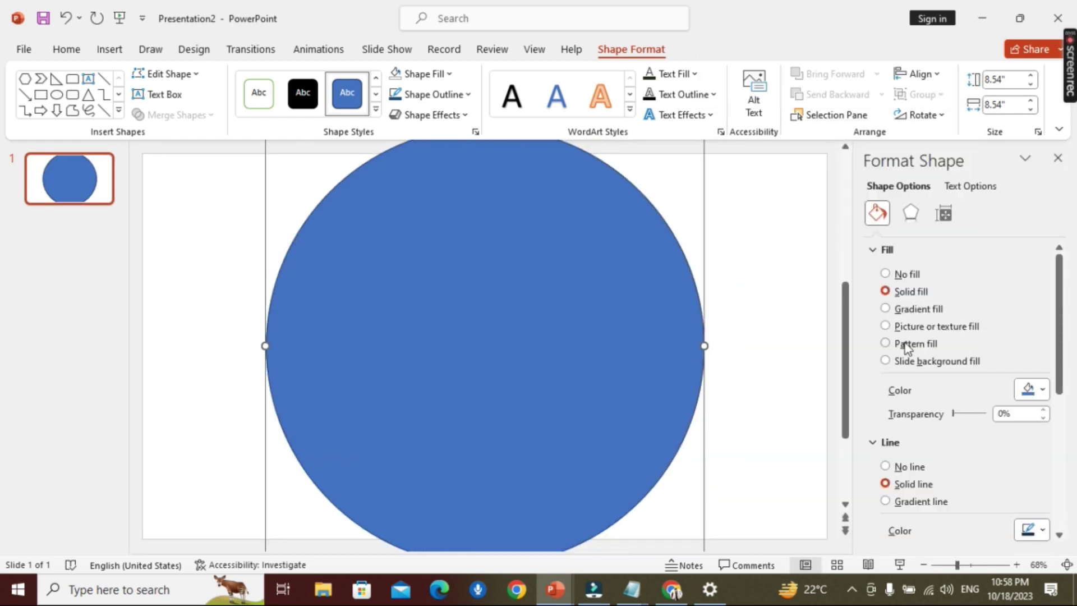
pyautogui.click(885, 326)
pyautogui.click(910, 405)
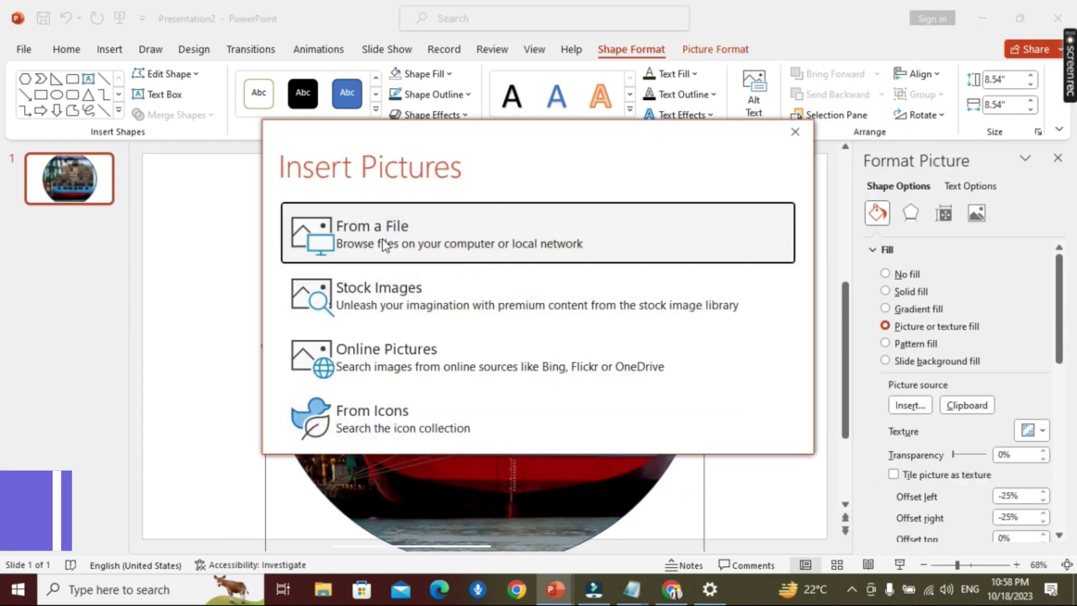
pyautogui.click(383, 244)
pyautogui.doubleClick(237, 137)
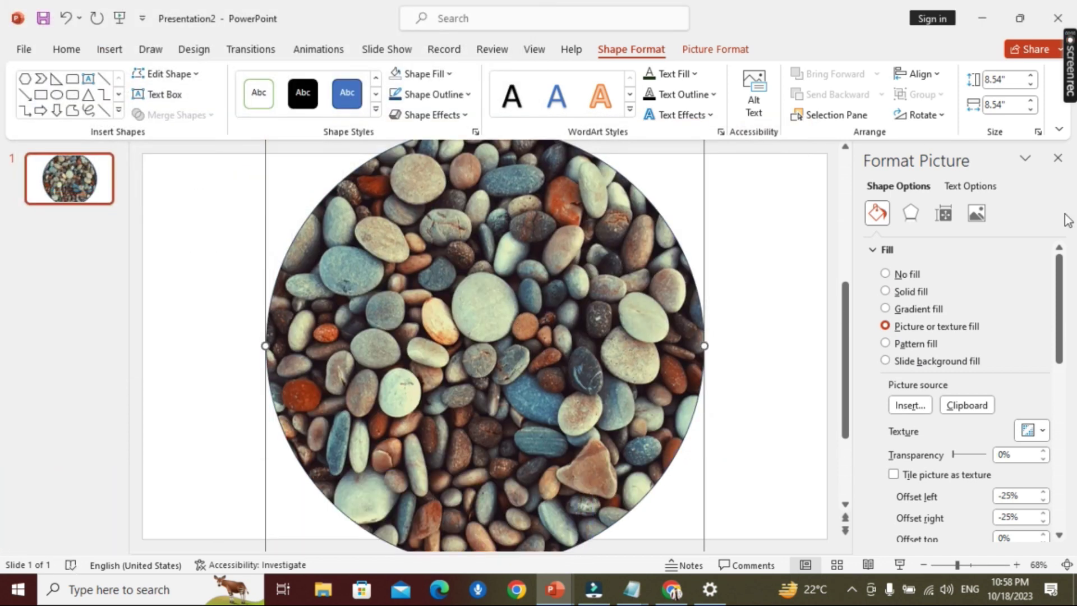
pyautogui.click(1058, 158)
pyautogui.click(998, 245)
pyautogui.scroll(-4, 998, 245)
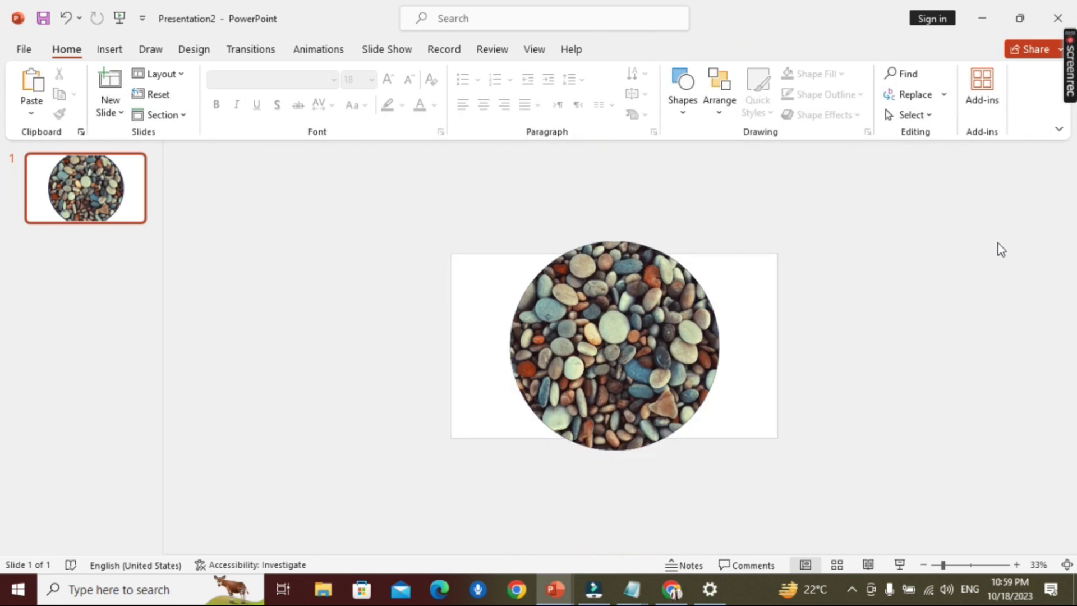
# Step: Enlarge the pebble circle so it extends past the slide's top and bottom
pyautogui.click(684, 352)
pyautogui.moveTo(718, 450); pyautogui.dragTo(728, 454)
pyautogui.click(909, 387)
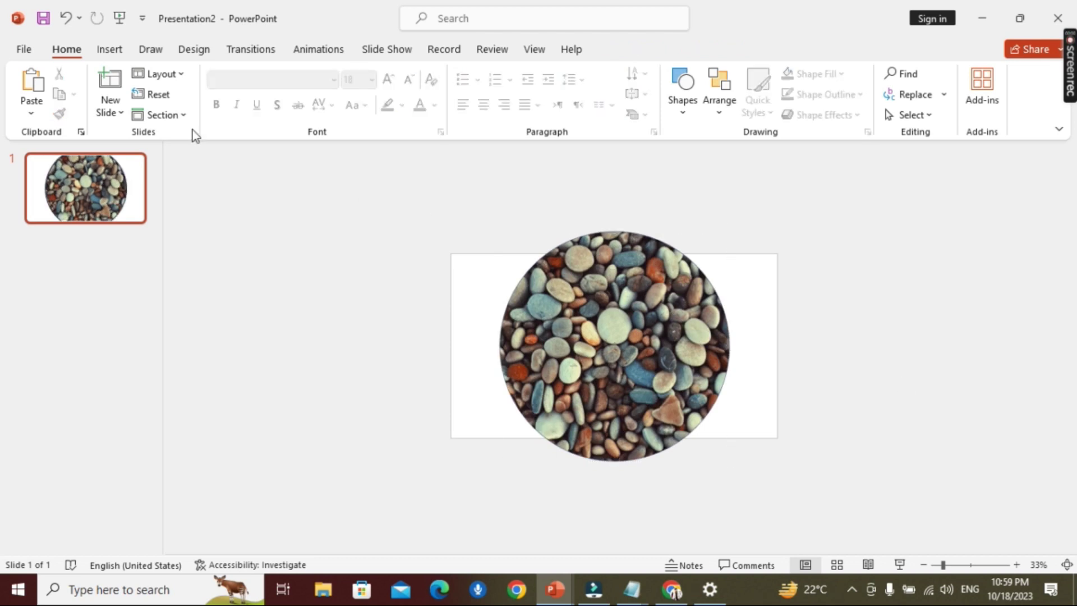
# Step: Draw a rectangle and subtract it to trim the circle flat to 7.5" by 9.38"
pyautogui.click(110, 50)
pyautogui.click(264, 98)
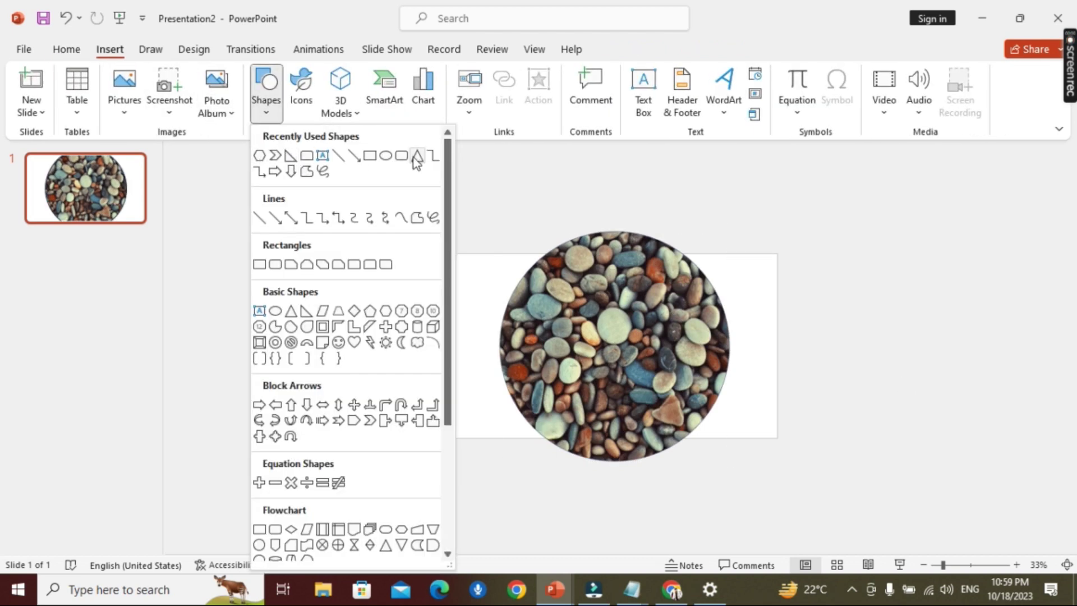
pyautogui.click(370, 155)
pyautogui.moveTo(463, 202)
pyautogui.mouseDown()
pyautogui.moveTo(604, 253)
pyautogui.moveTo(736, 254)
pyautogui.moveTo(722, 475)
pyautogui.mouseUp()
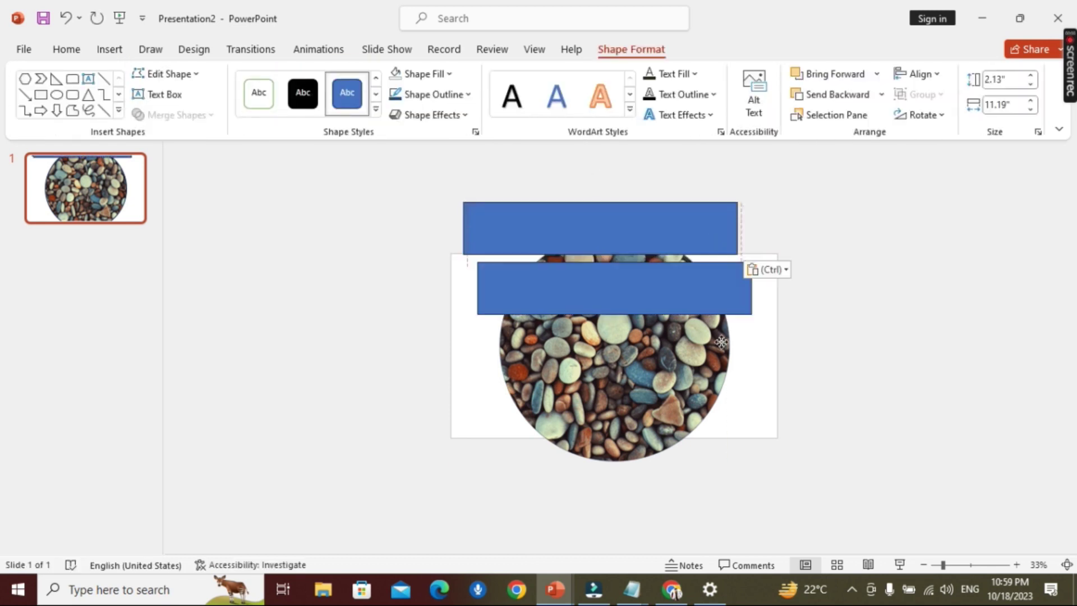
pyautogui.keyDown('shift'); pyautogui.click(695, 393); pyautogui.keyUp('shift')
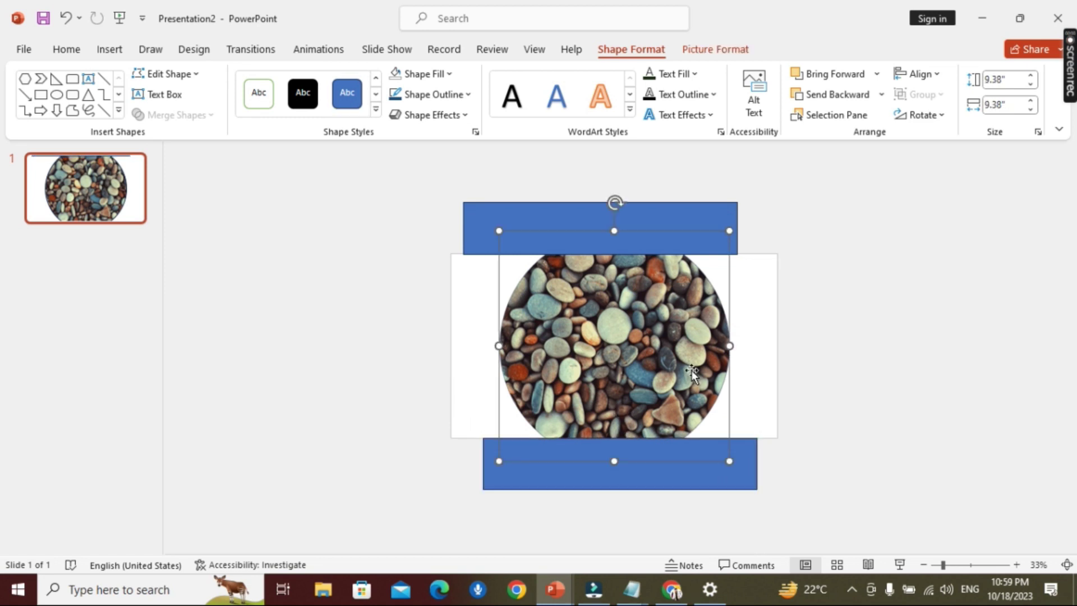
pyautogui.keyDown('shift'); pyautogui.click(702, 212); pyautogui.keyUp('shift')
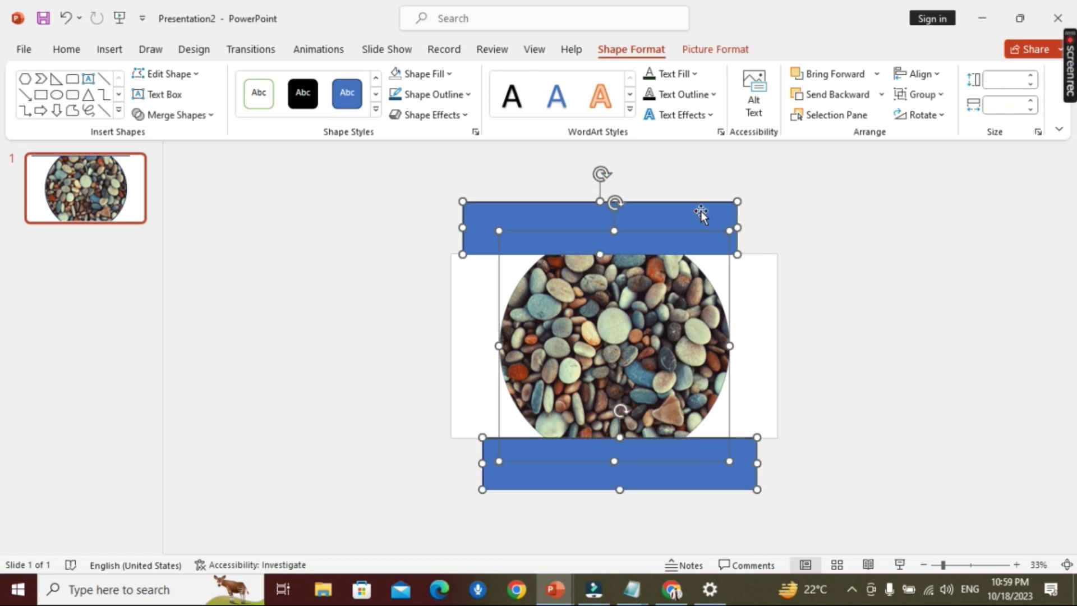
pyautogui.click(211, 115)
pyautogui.click(177, 224)
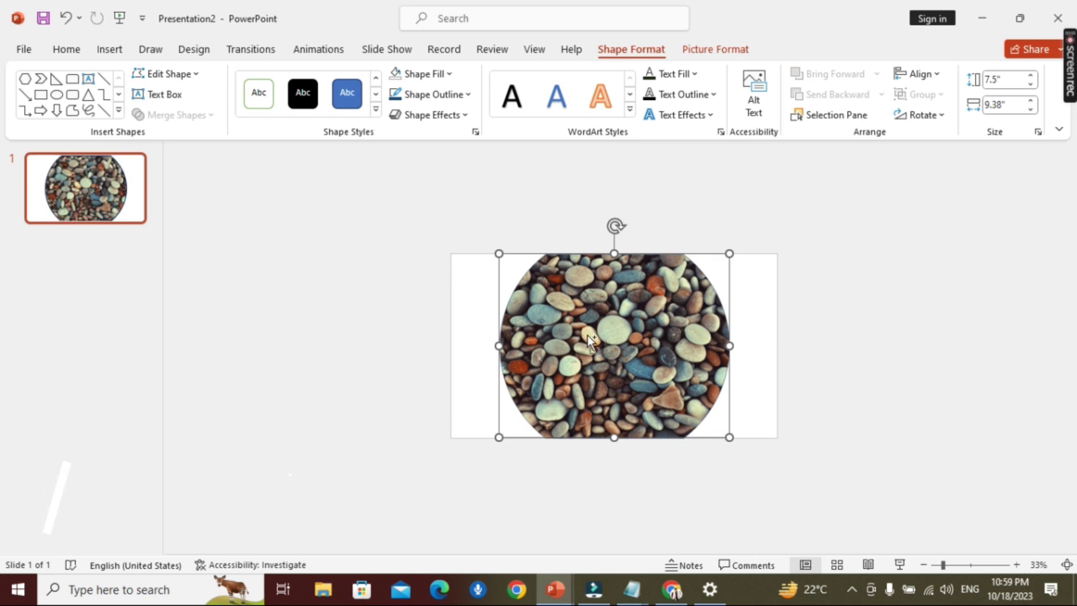
# Step: Duplicate the pebble picture, enlarge the copy around its centre, and remove its fill
pyautogui.hotkey('ctrl', 'd')
pyautogui.moveTo(587, 335); pyautogui.dragTo(584, 331)
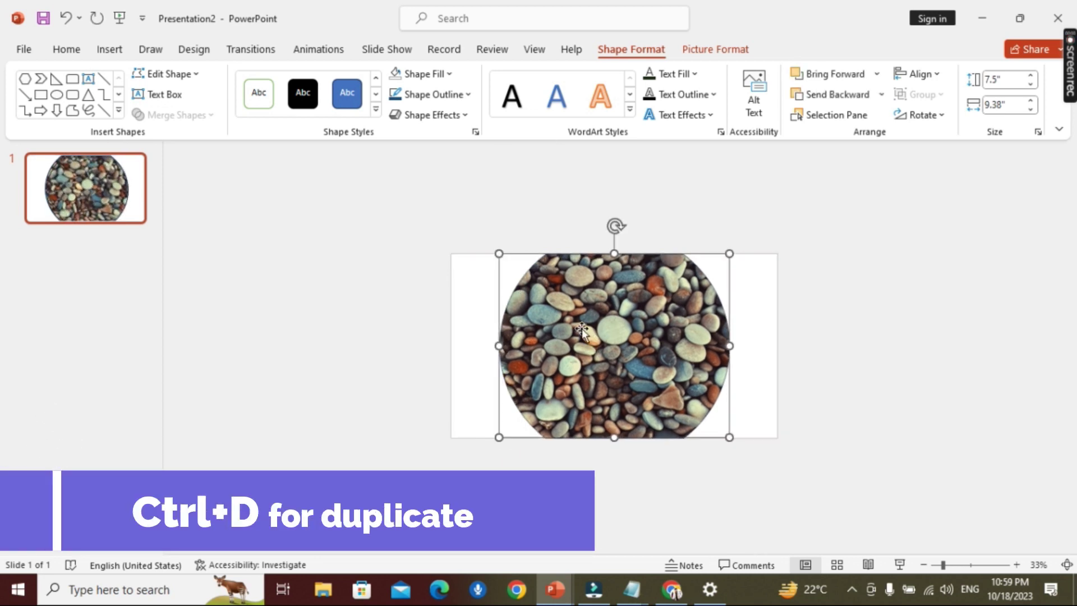
pyautogui.moveTo(730, 437); pyautogui.dragTo(743, 447)
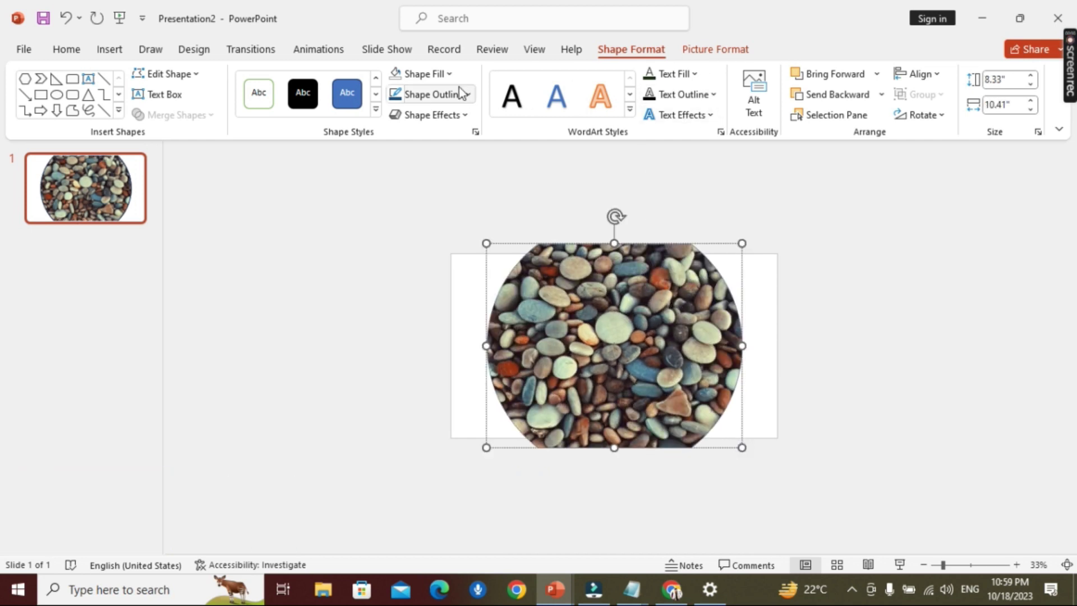
pyautogui.click(427, 74)
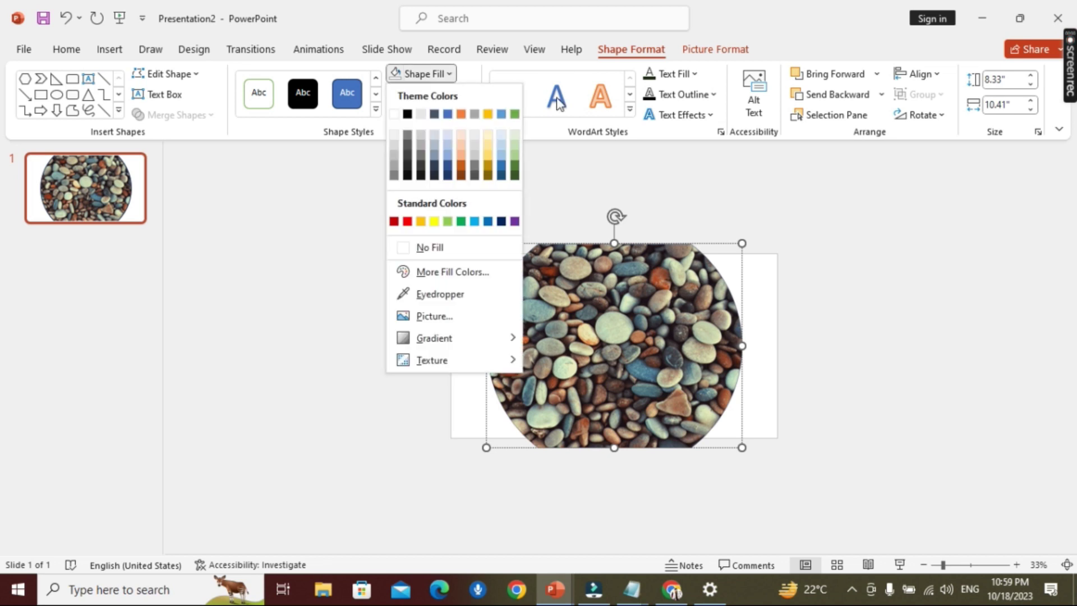
pyautogui.click(442, 249)
pyautogui.click(449, 74)
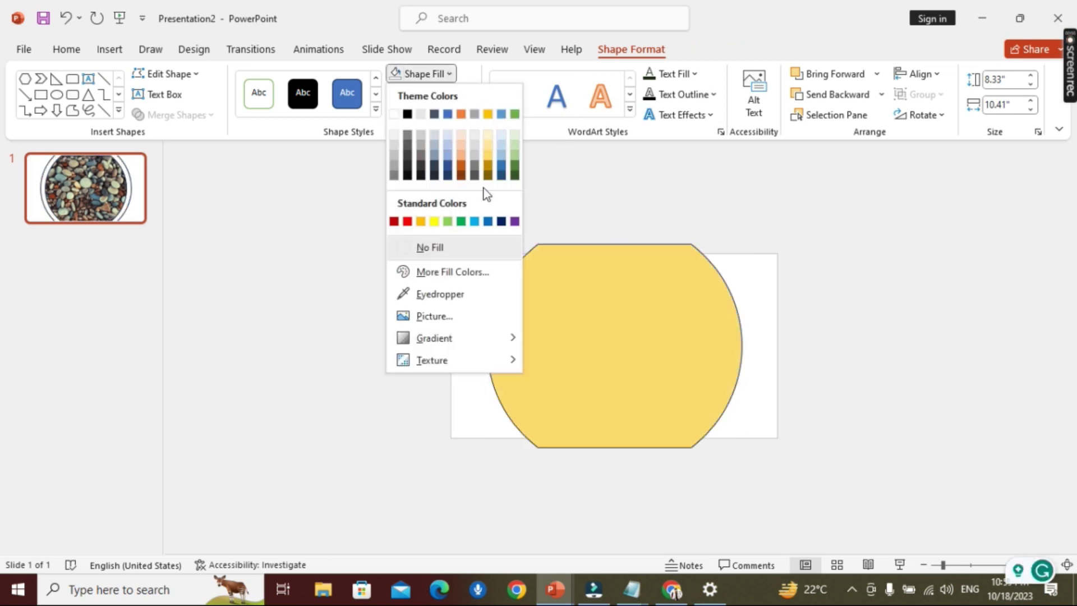
pyautogui.click(471, 76)
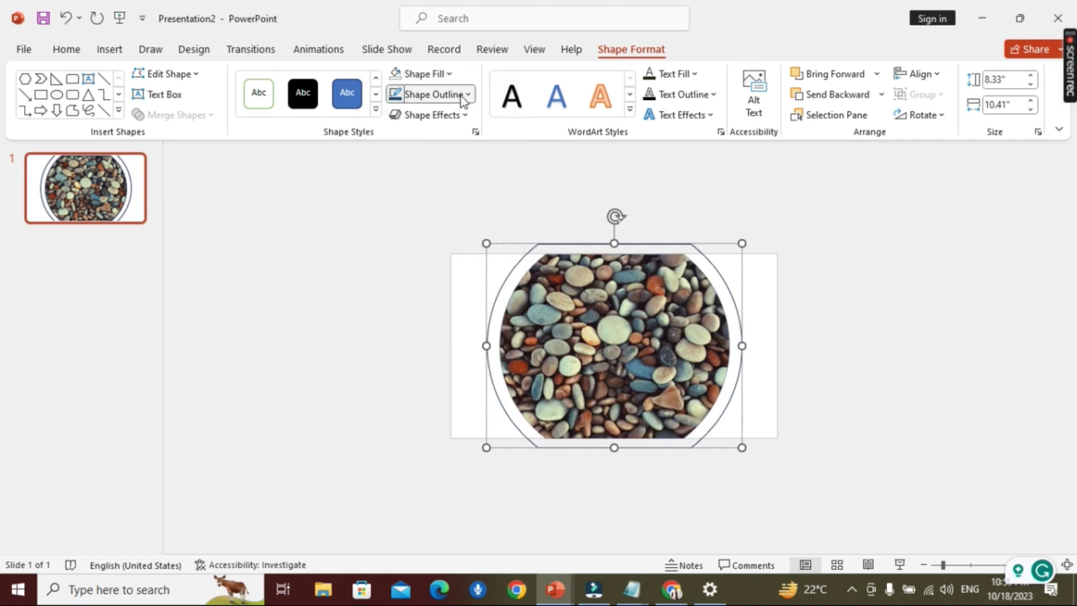
# Step: Give the enlarged copy a dark blue outline 8.25 pt wide
pyautogui.click(460, 95)
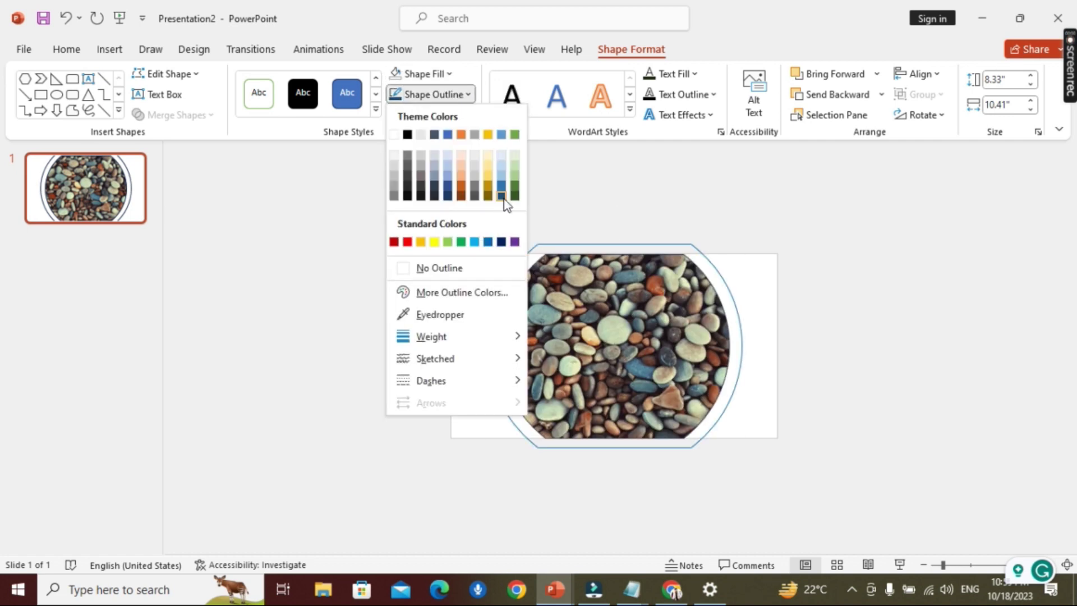
pyautogui.click(447, 190)
pyautogui.click(474, 96)
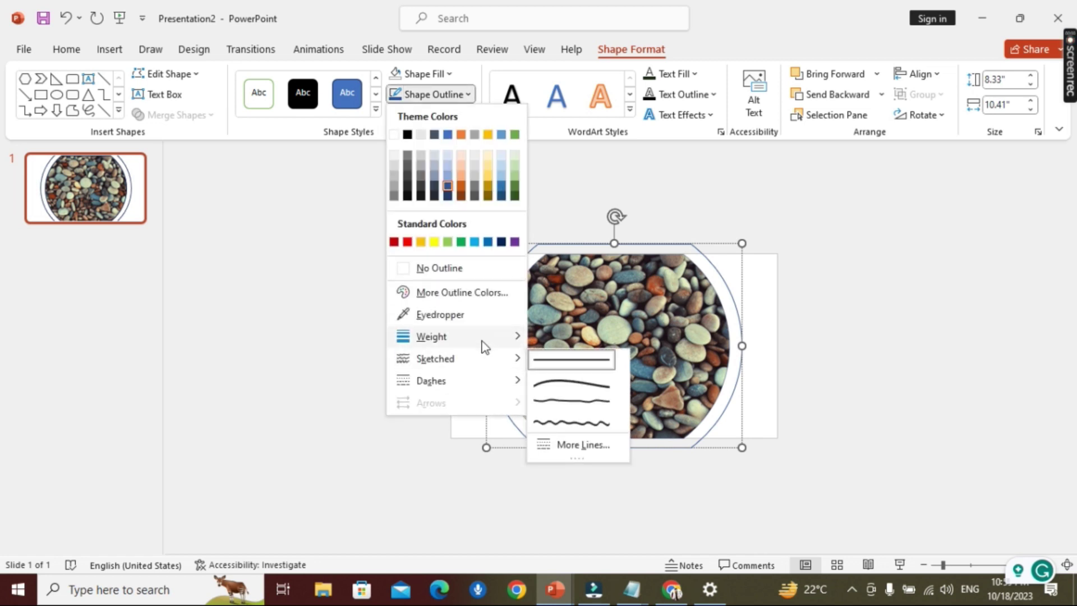
pyautogui.click(583, 525)
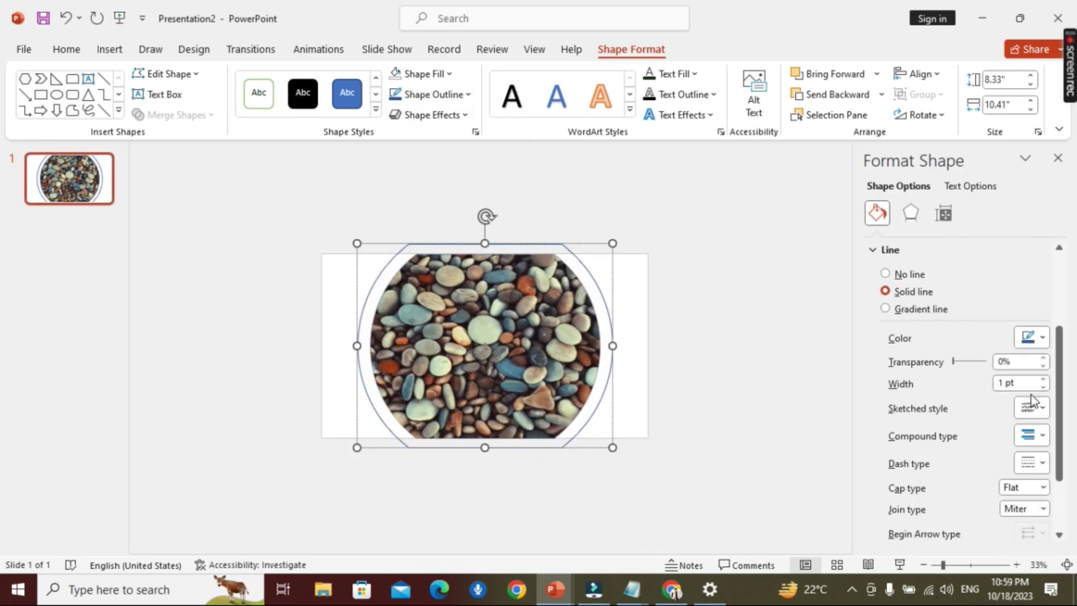
pyautogui.click(1044, 381)
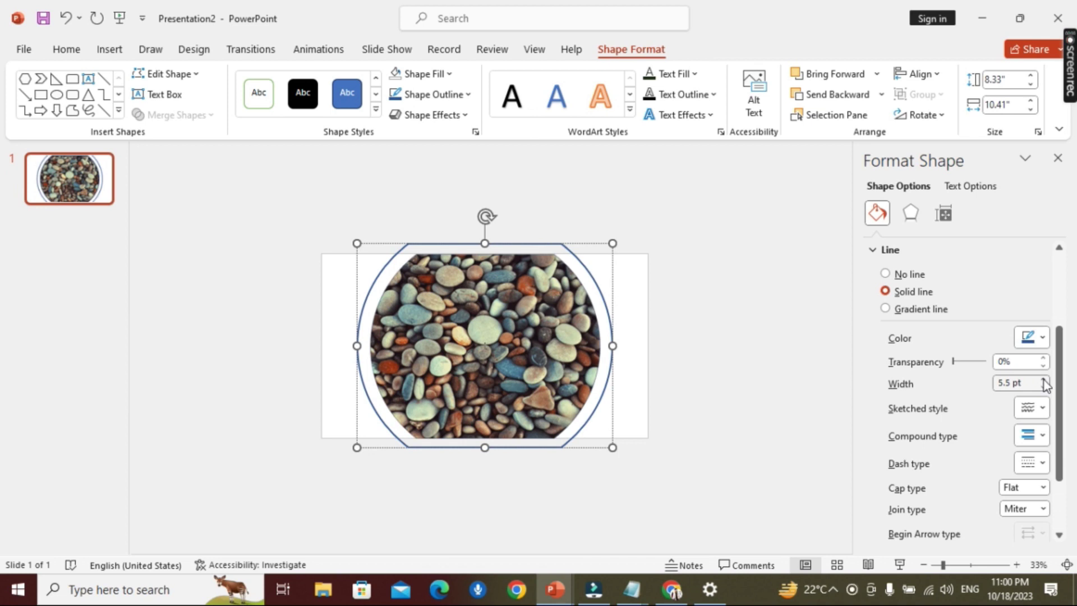
pyautogui.click(1043, 381)
pyautogui.click(1044, 381)
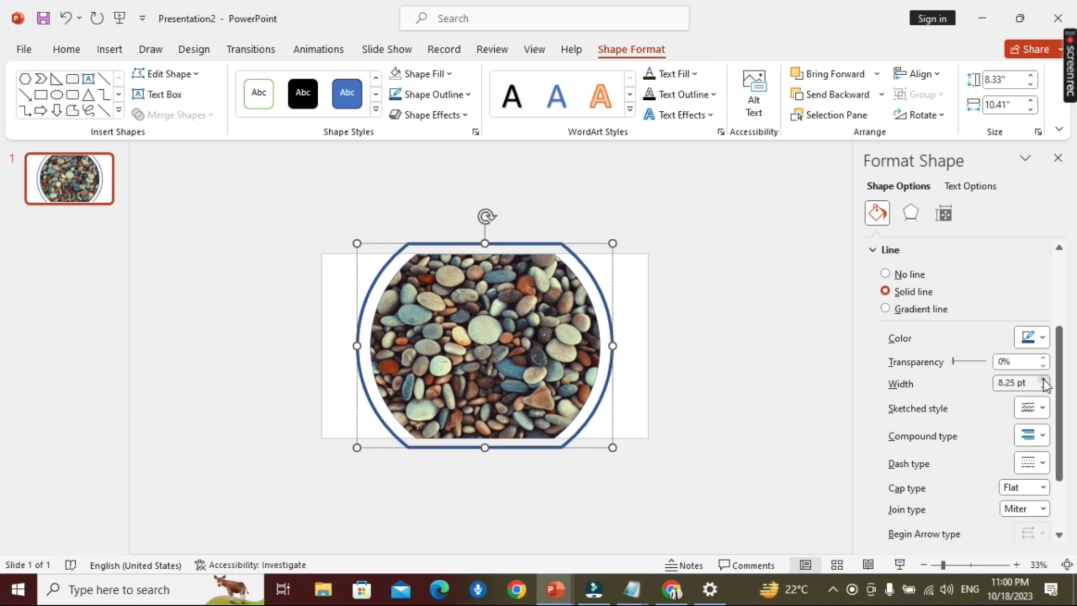
pyautogui.click(797, 338)
pyautogui.click(565, 336)
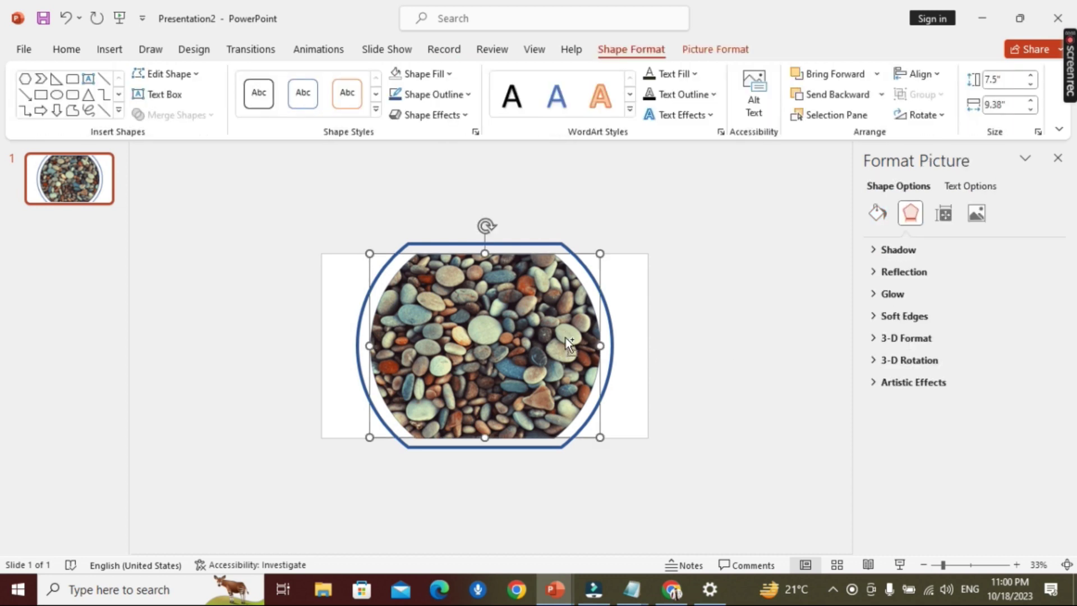
# Step: Paste a copy of the pebble shape, shrink it inward, and remove its fill
pyautogui.hotkey('ctrl', 'v')
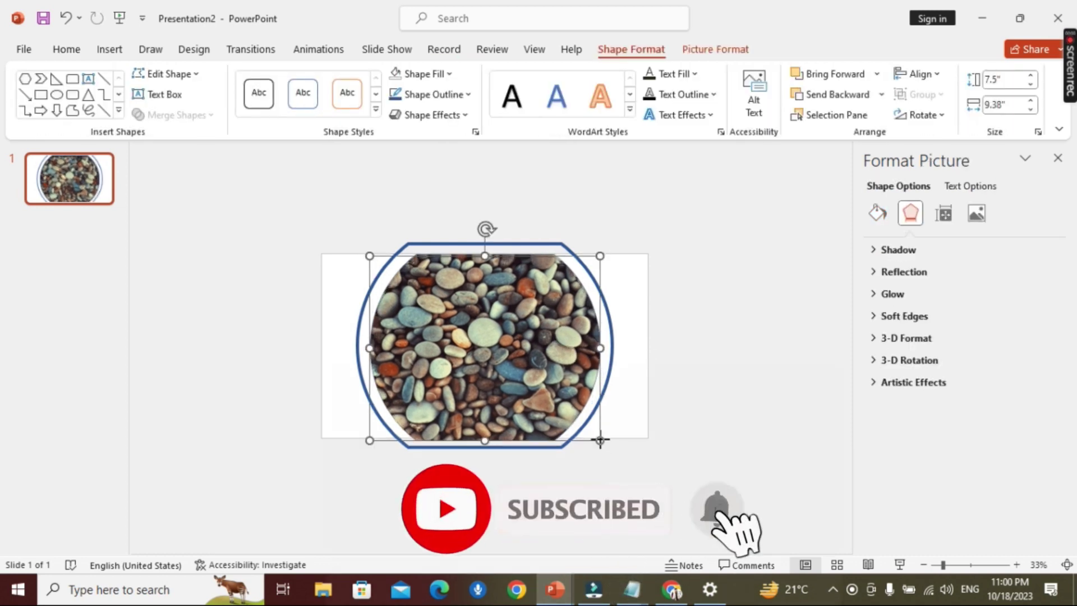
pyautogui.moveTo(600, 441); pyautogui.dragTo(588, 431)
pyautogui.click(424, 74)
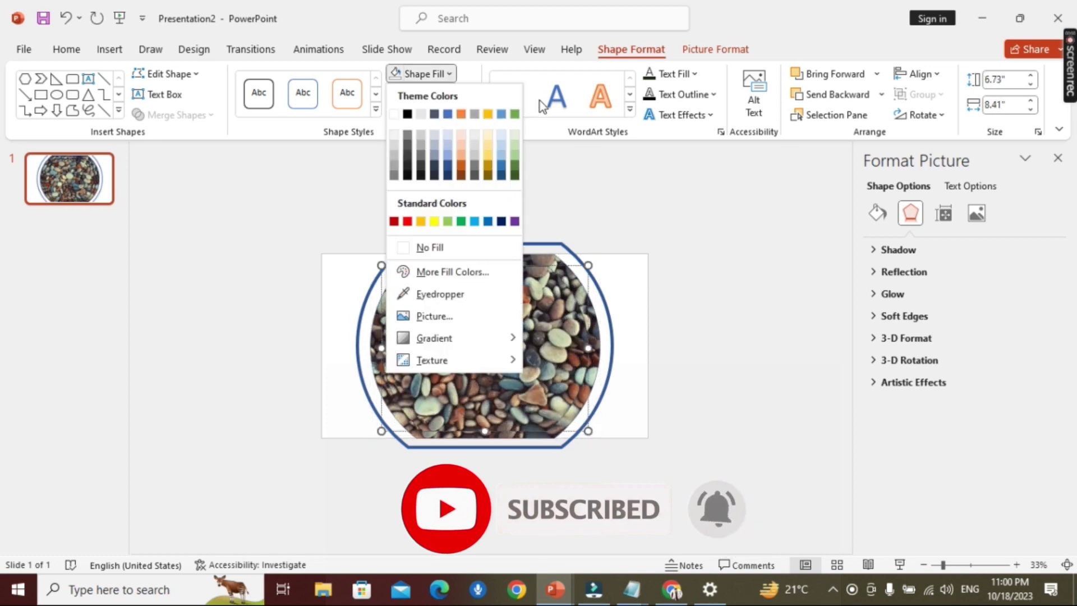
pyautogui.click(447, 245)
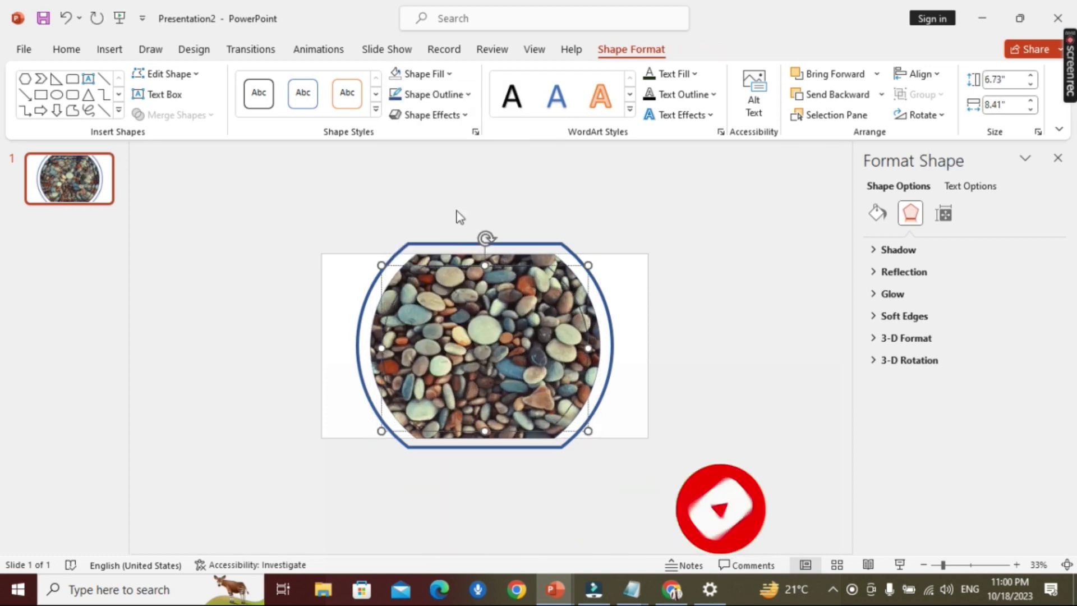
# Step: Give the inner shape a white outline thickened to 10 pt
pyautogui.click(461, 96)
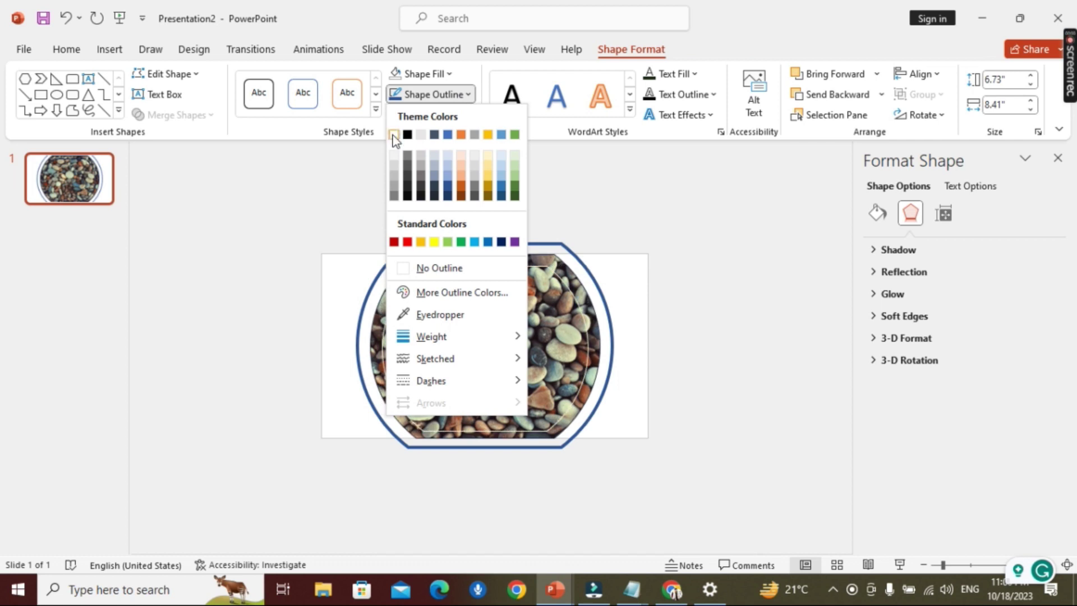
pyautogui.click(394, 136)
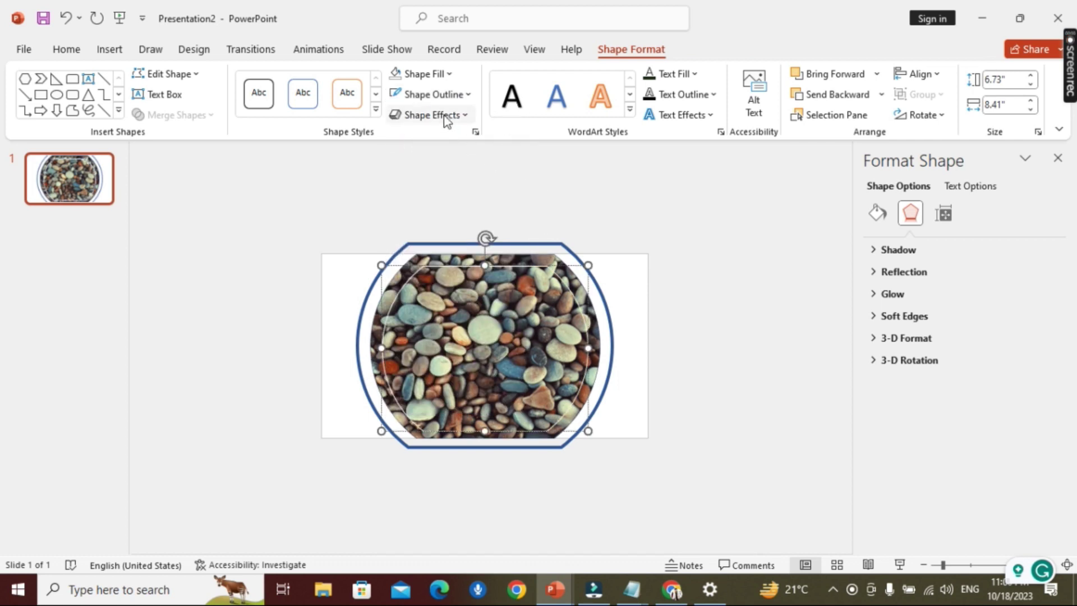
pyautogui.click(952, 187)
pyautogui.click(915, 187)
pyautogui.click(879, 216)
pyautogui.scroll(-3, 962, 391)
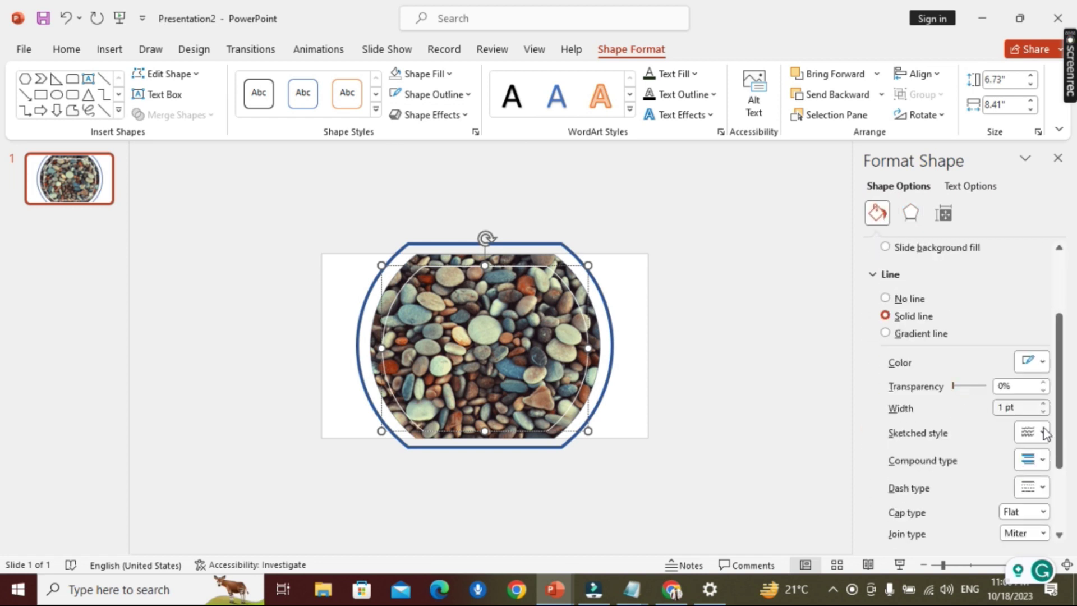
pyautogui.click(1045, 404)
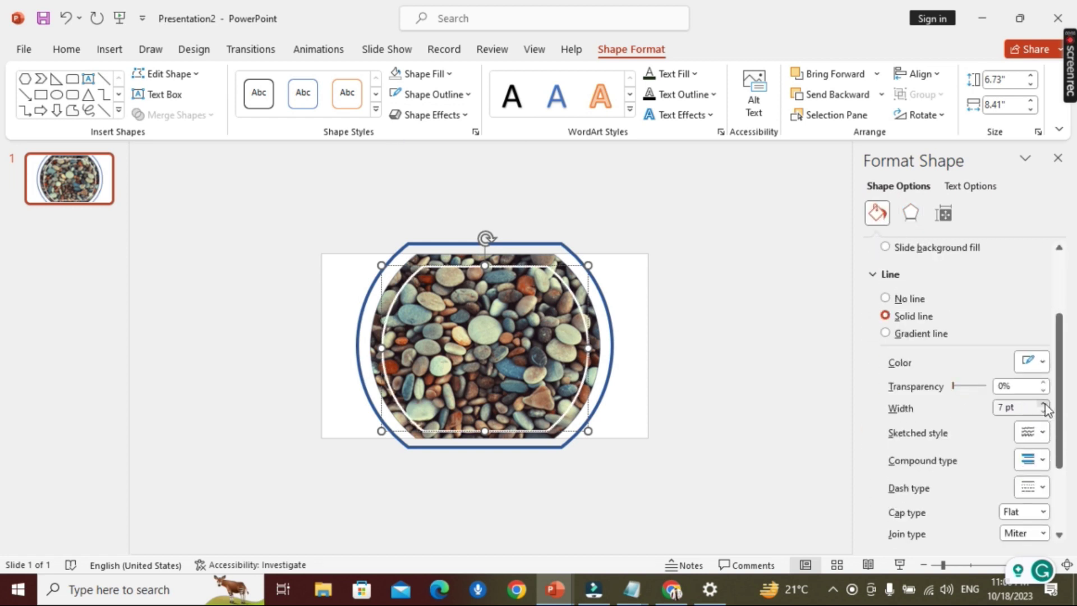
pyautogui.click(1045, 403)
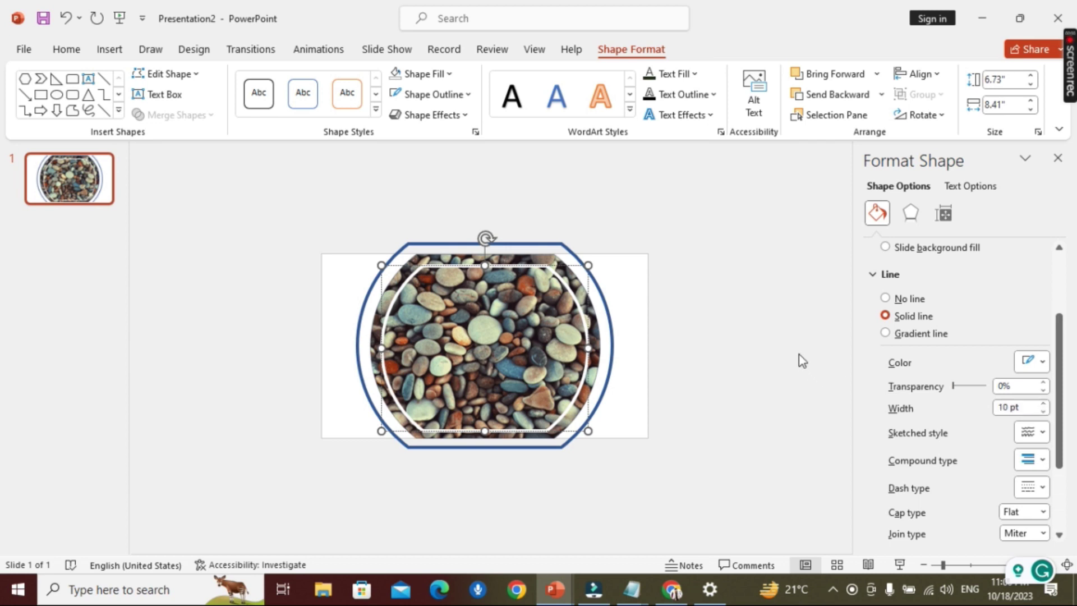
# Step: Paste another copy, shrink it to 5.75" by 7.18" inside the white outline, and fill it dark blue
pyautogui.hotkey('ctrl', 'v')
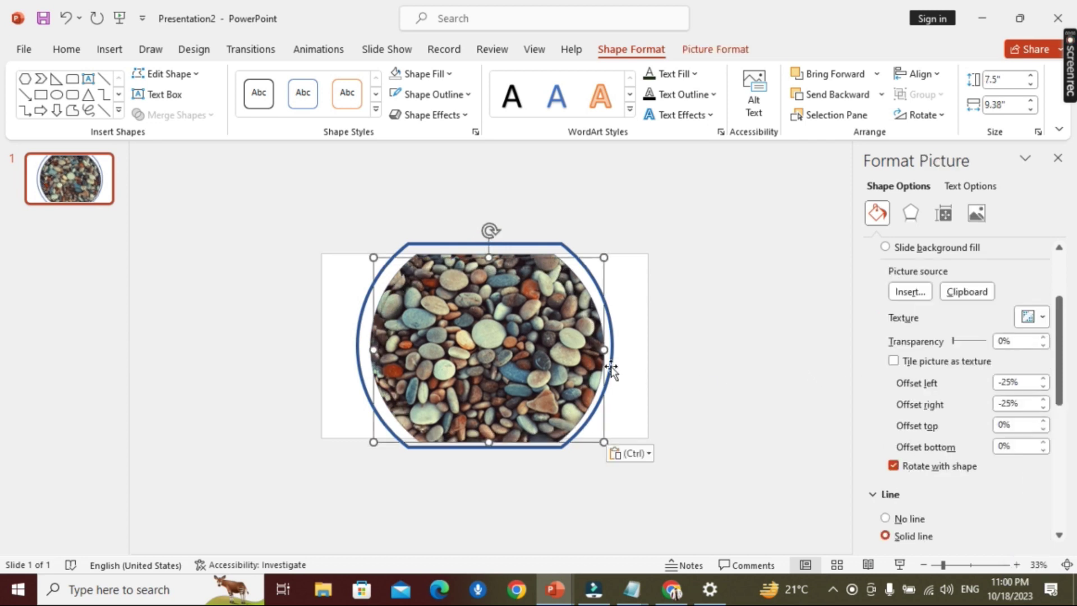
pyautogui.click(1066, 163)
pyautogui.moveTo(671, 368); pyautogui.dragTo(668, 363)
pyautogui.moveTo(728, 437); pyautogui.dragTo(702, 412)
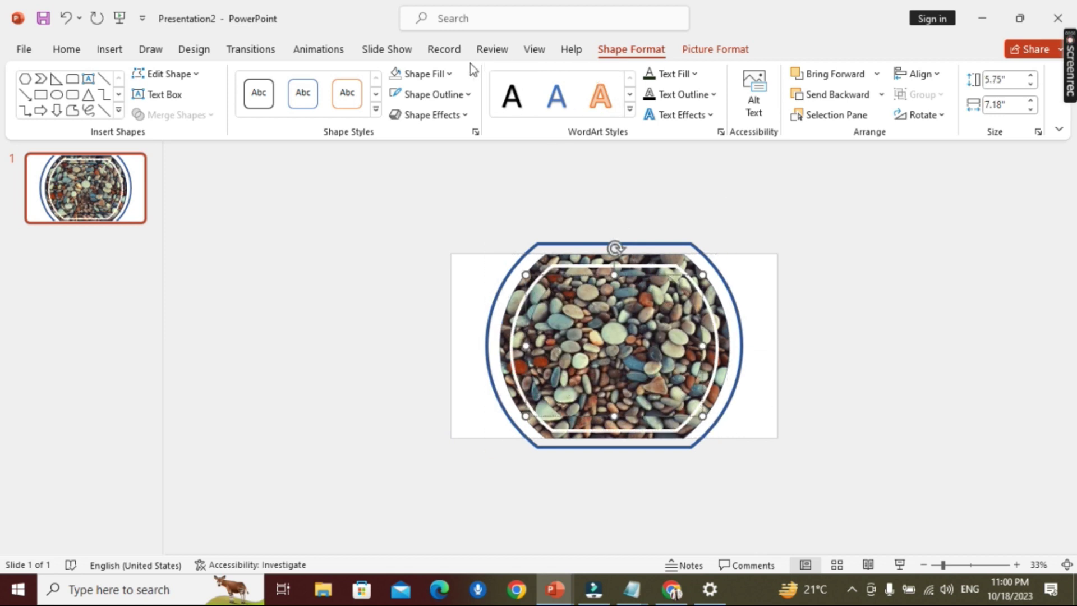
pyautogui.click(455, 74)
pyautogui.click(448, 167)
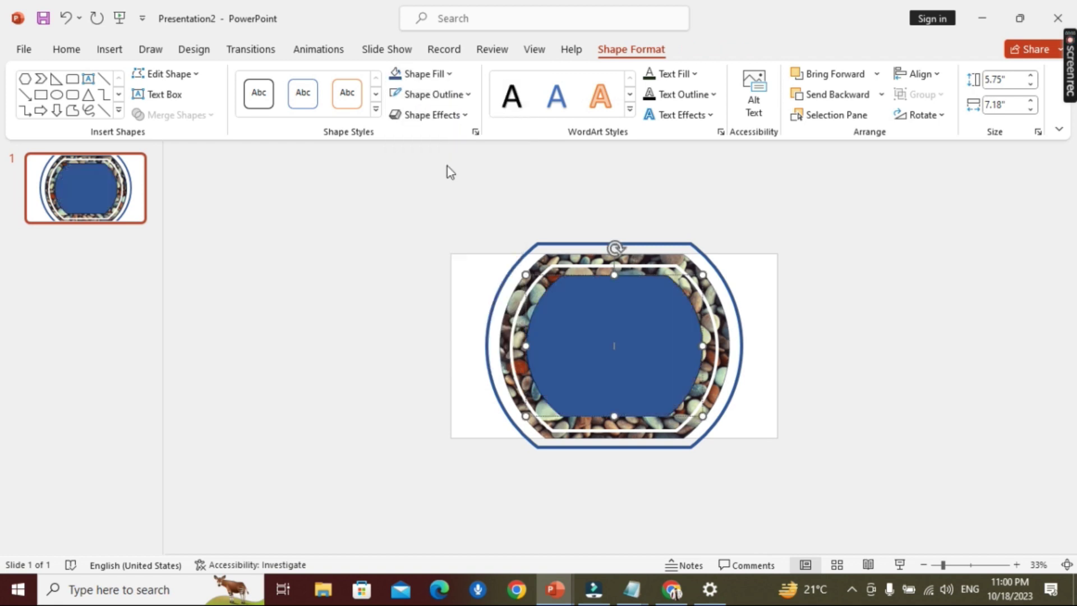
pyautogui.click(836, 315)
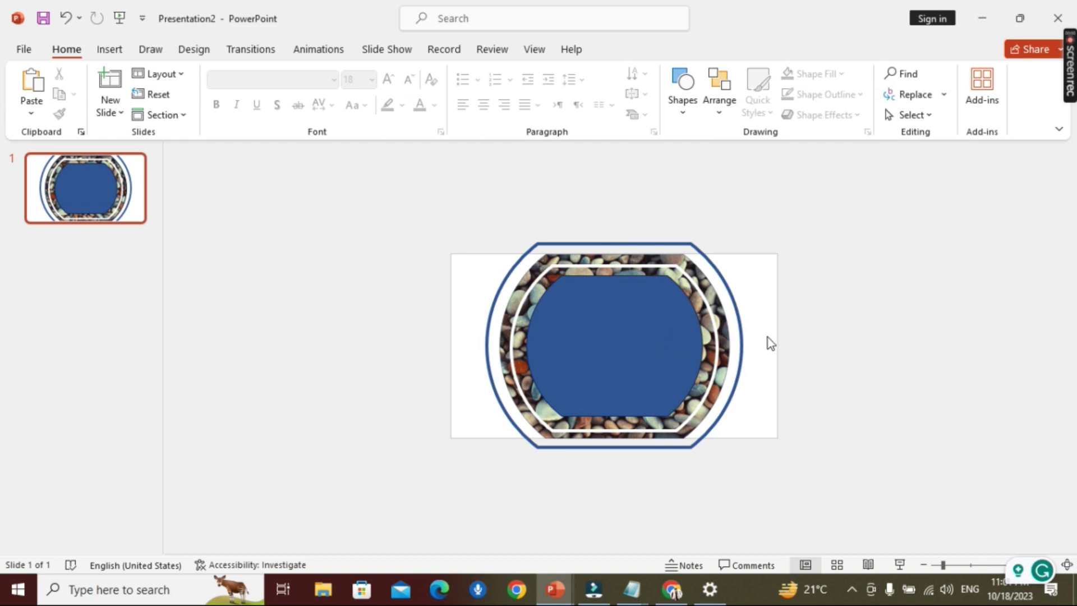
pyautogui.click(533, 50)
# Step: Fit the slide to the window and change the inner panel fill to bright Blue
pyautogui.click(553, 95)
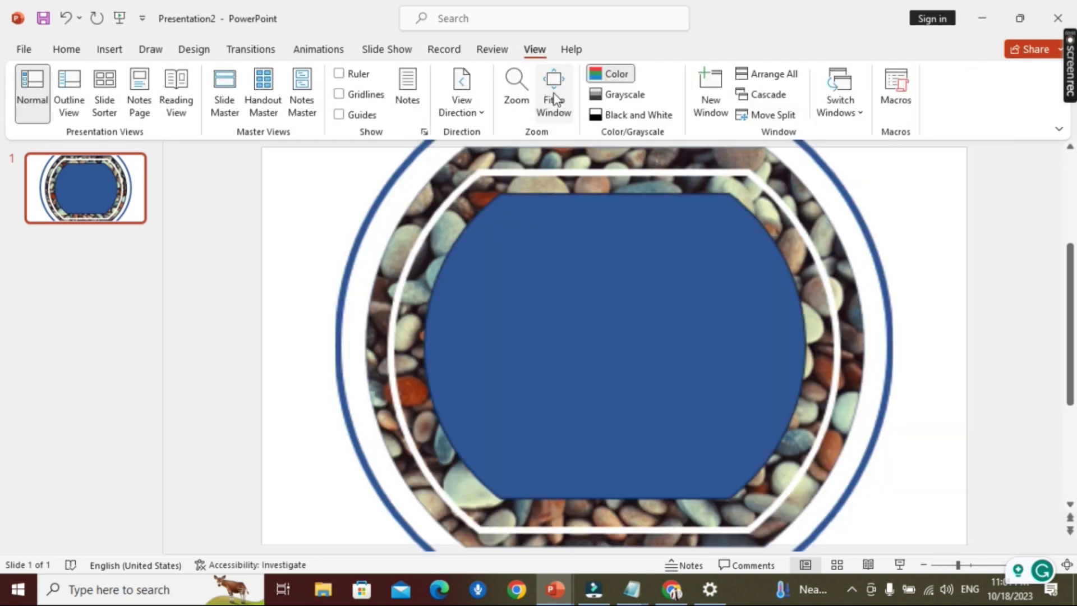
pyautogui.click(743, 360)
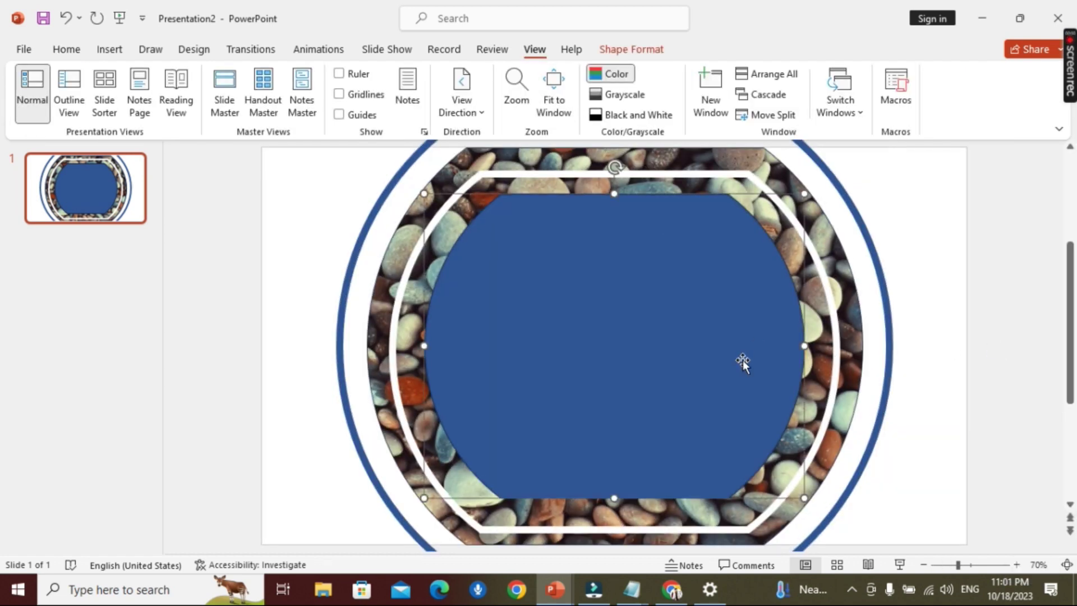
pyautogui.rightClick(743, 360)
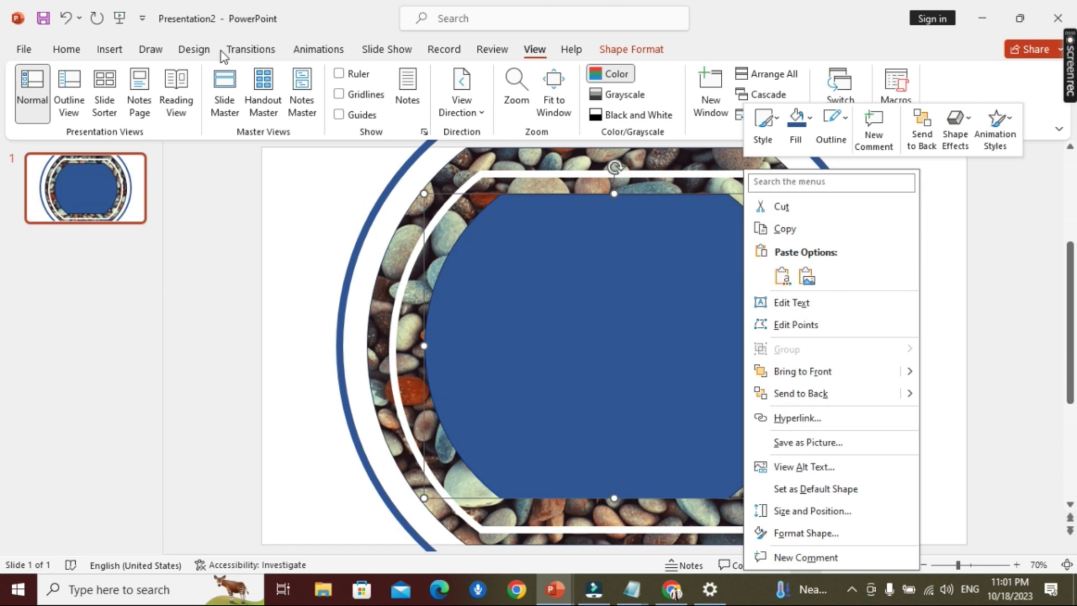
pyautogui.click(662, 49)
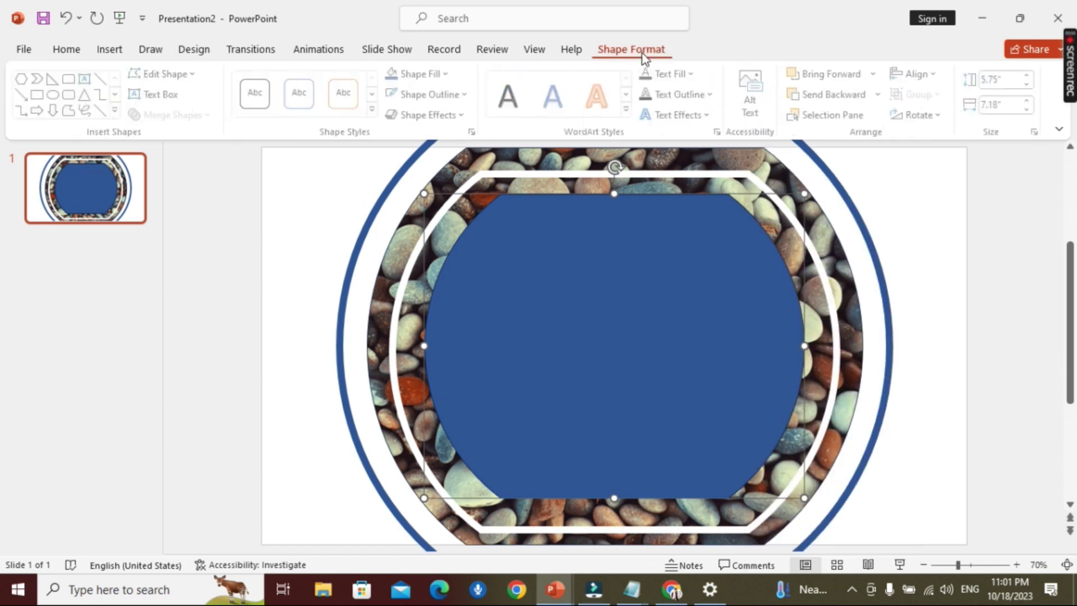
pyautogui.click(450, 74)
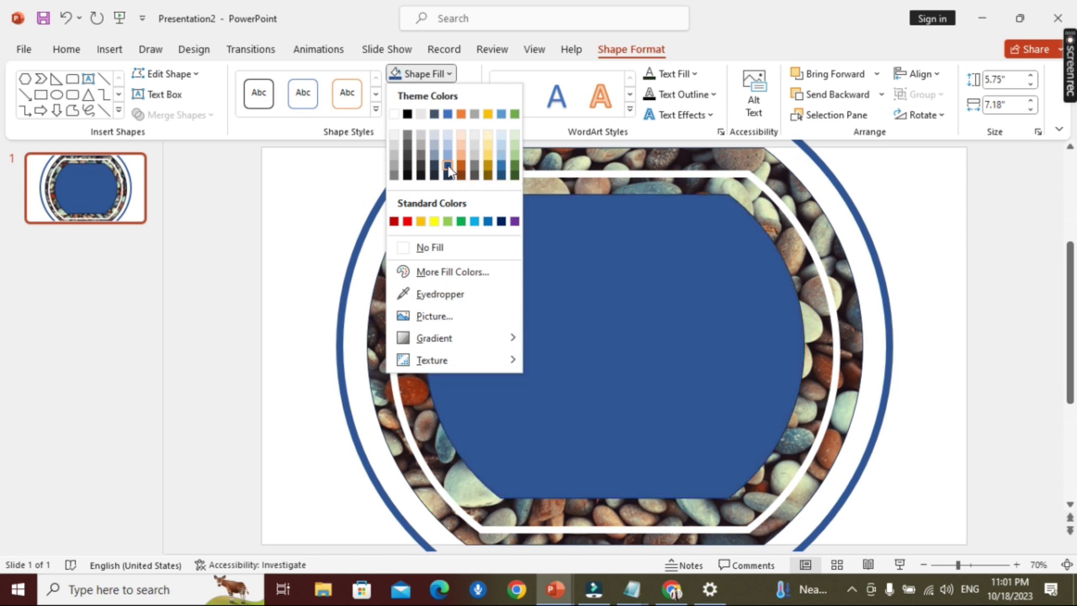
pyautogui.click(487, 221)
# Step: Recolour the outer ring's outline to bright Blue
pyautogui.click(368, 229)
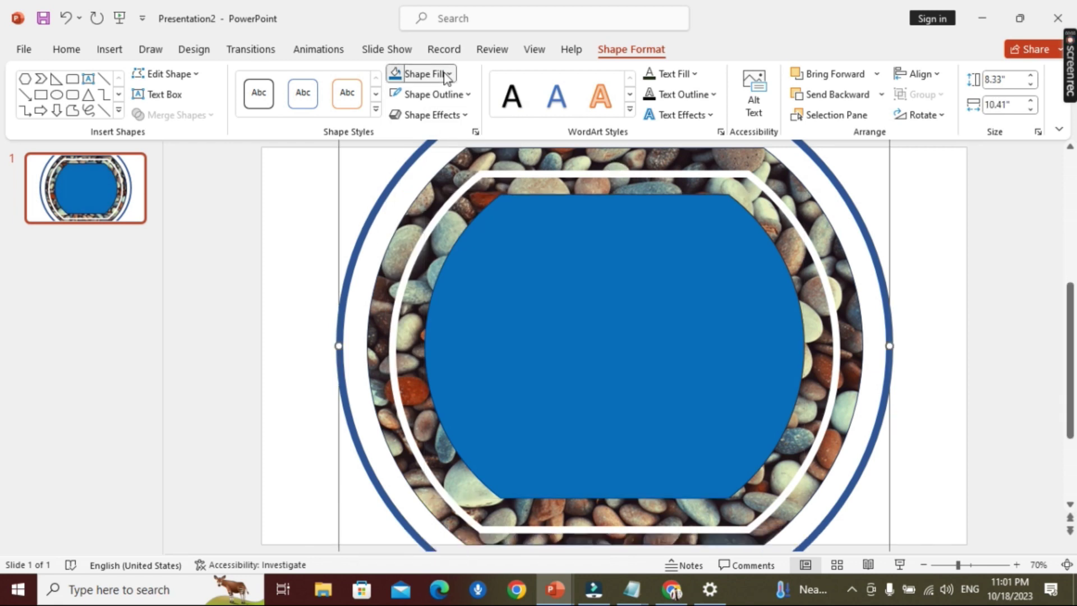
pyautogui.click(426, 74)
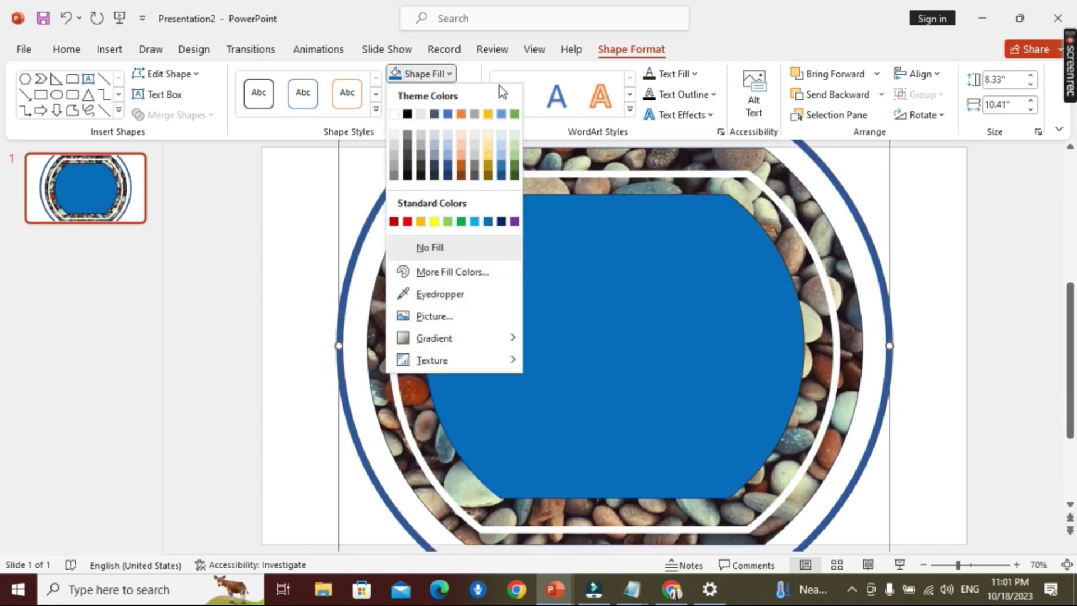
pyautogui.click(463, 95)
pyautogui.click(463, 94)
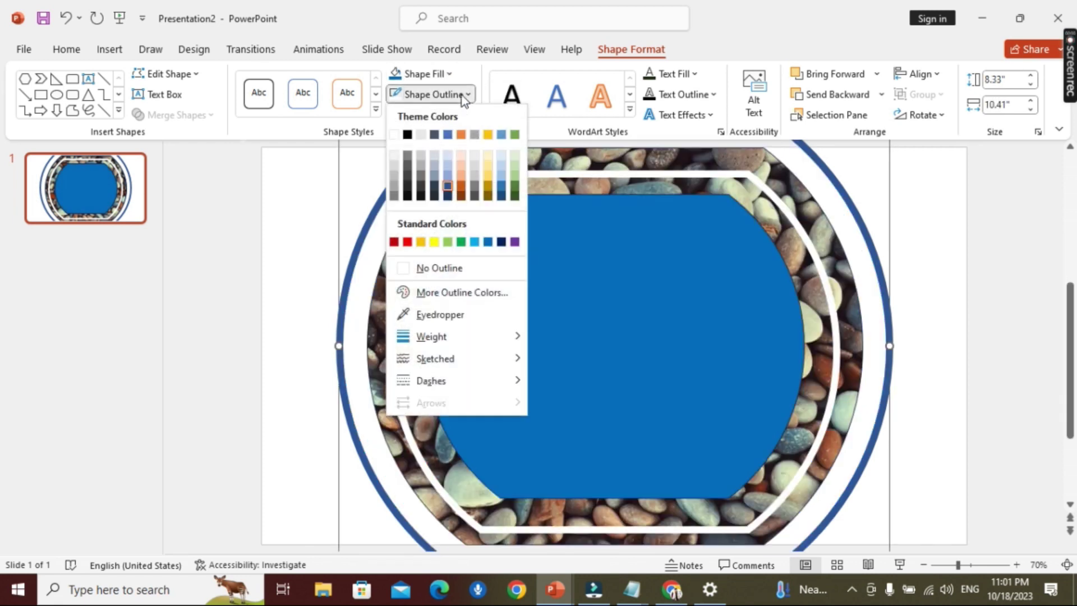
pyautogui.click(488, 241)
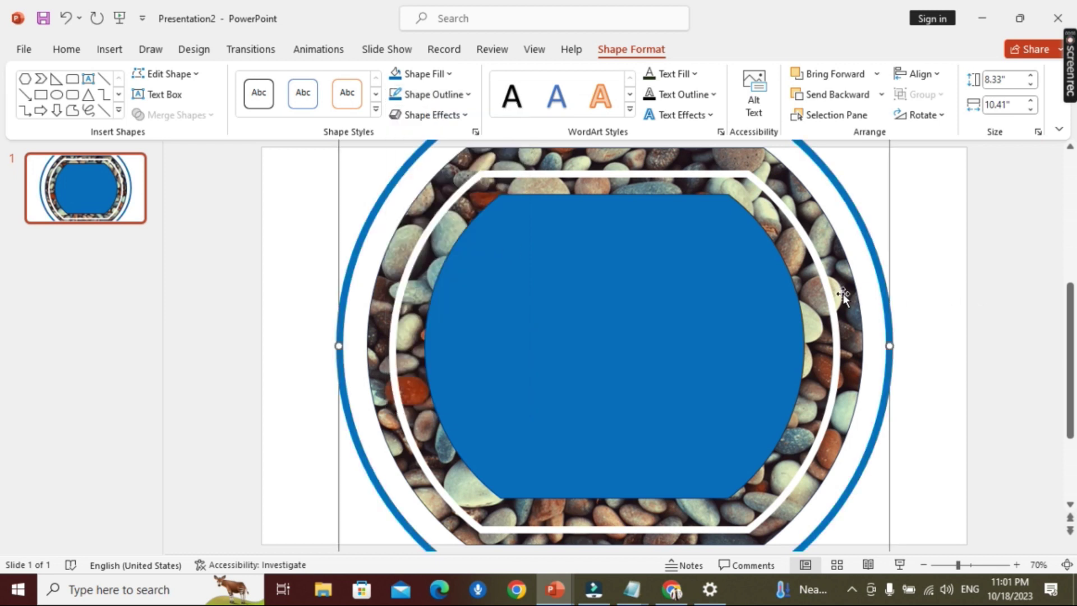
# Step: Set No Outline on both the inner blue panel and the pebble picture
pyautogui.click(748, 285)
pyautogui.click(435, 94)
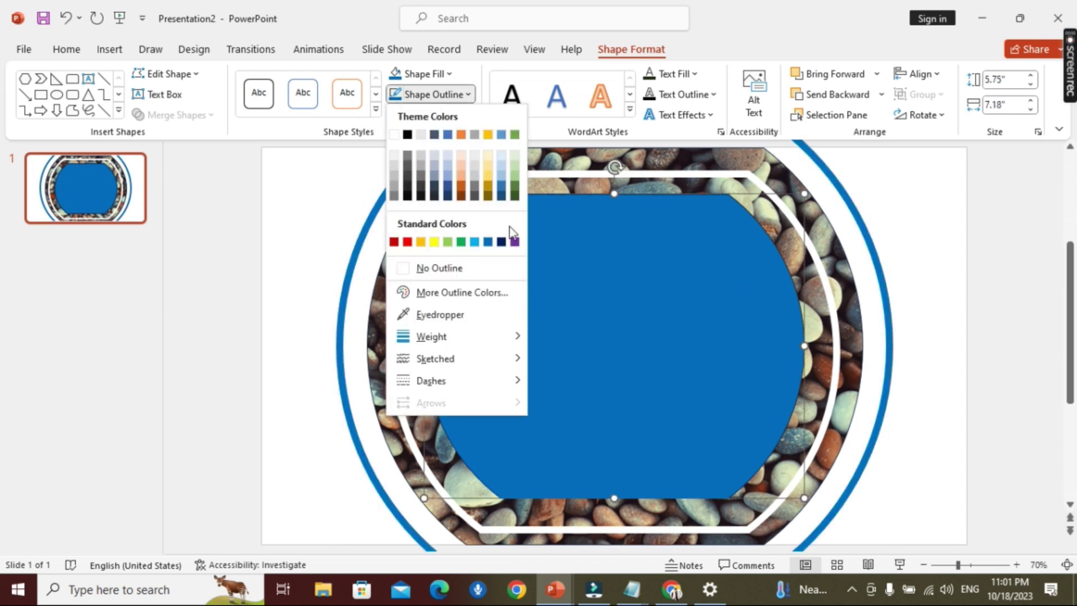
pyautogui.click(451, 269)
pyautogui.click(1019, 323)
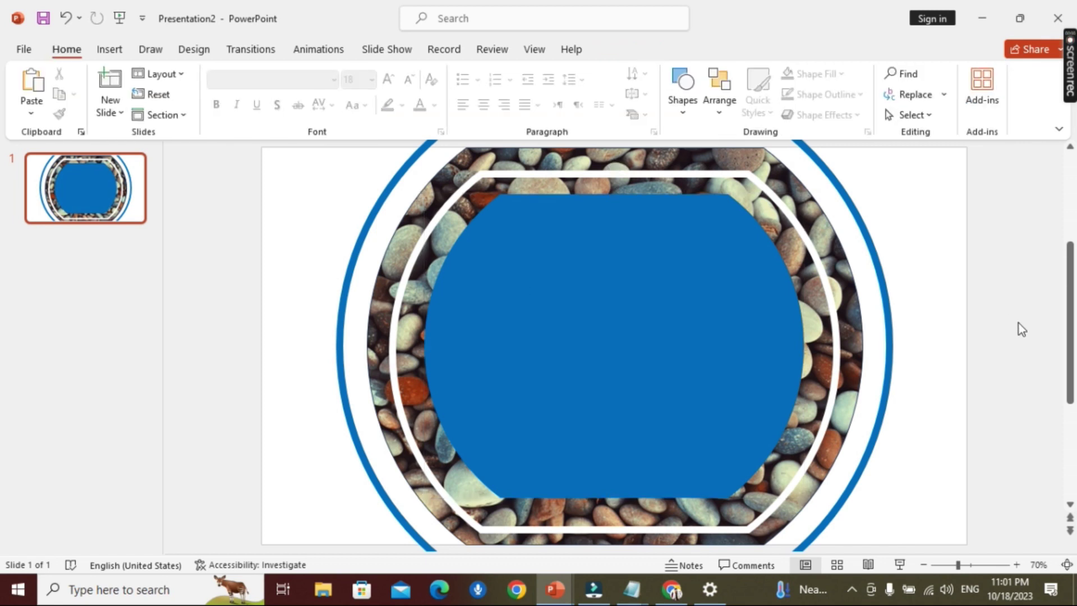
pyautogui.click(845, 287)
pyautogui.click(435, 95)
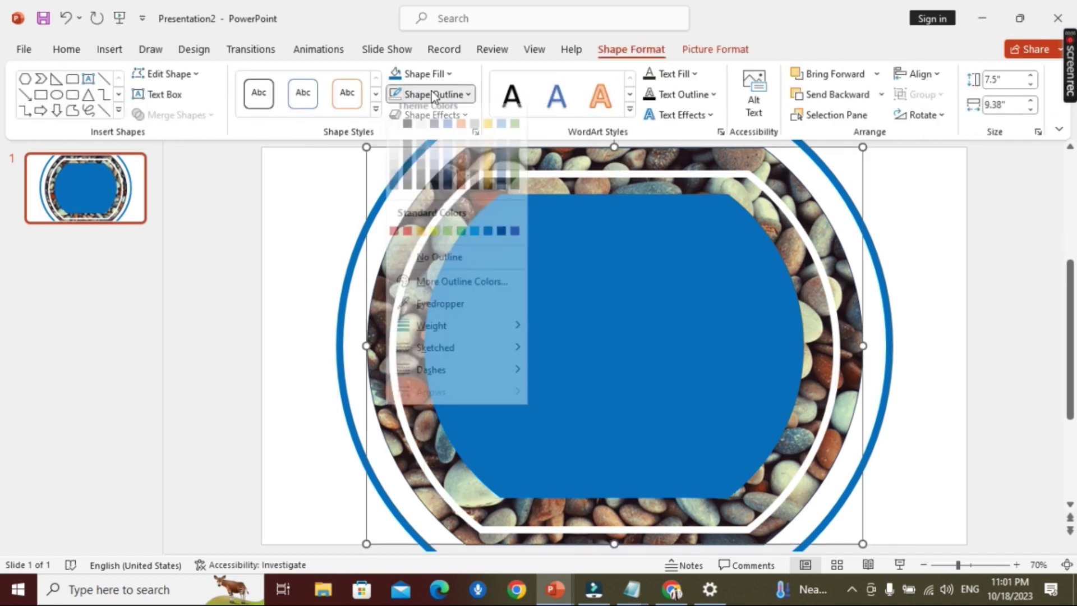
pyautogui.click(476, 268)
pyautogui.click(1013, 293)
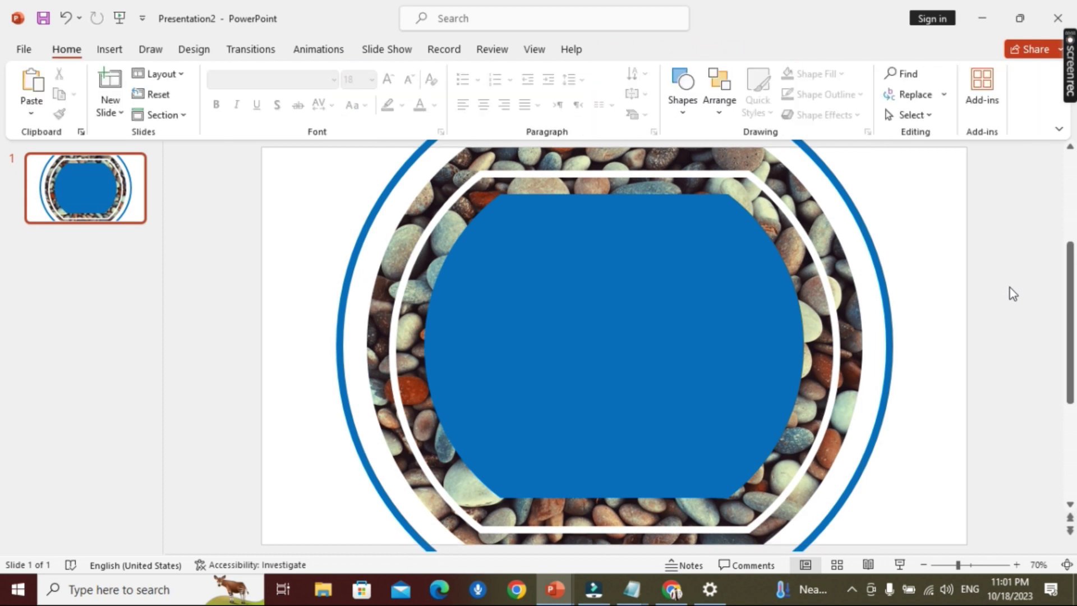
pyautogui.click(110, 49)
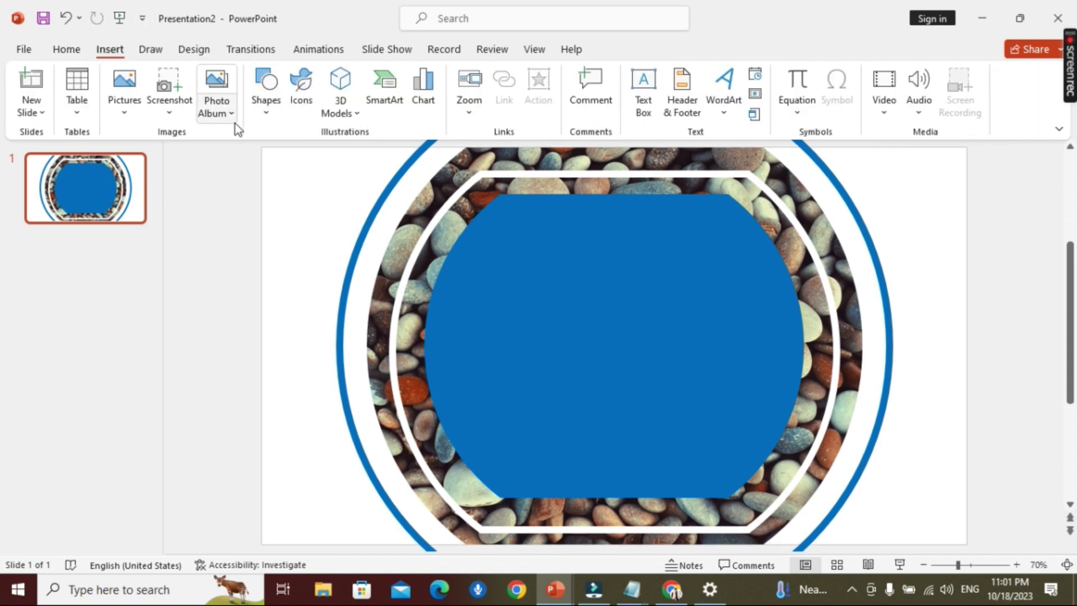
# Step: Draw a small square and overlapping circle at the left edge and union them into a tab
pyautogui.click(266, 93)
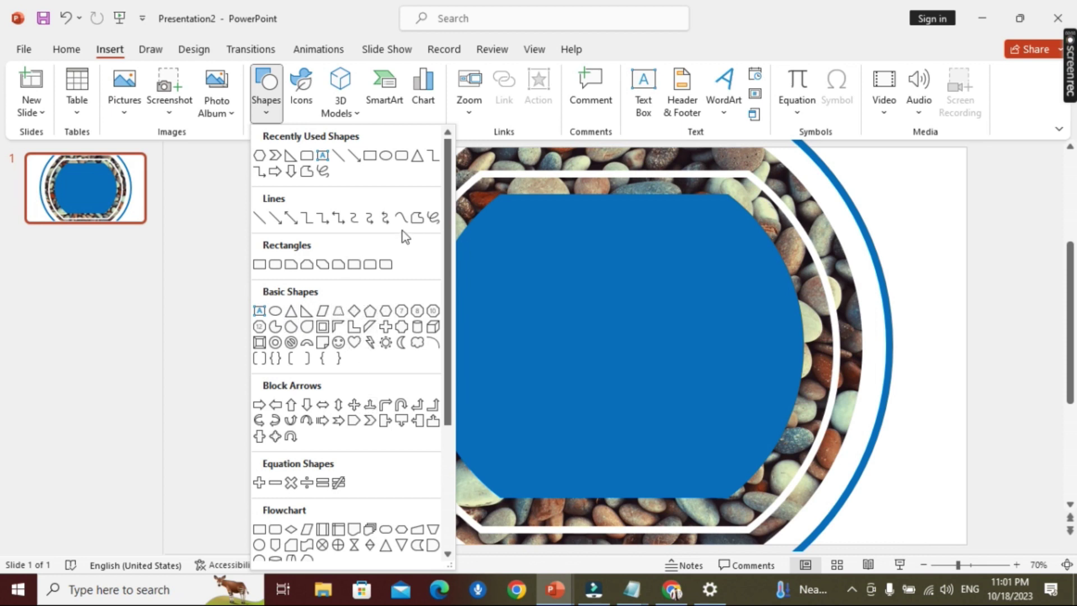
pyautogui.click(261, 265)
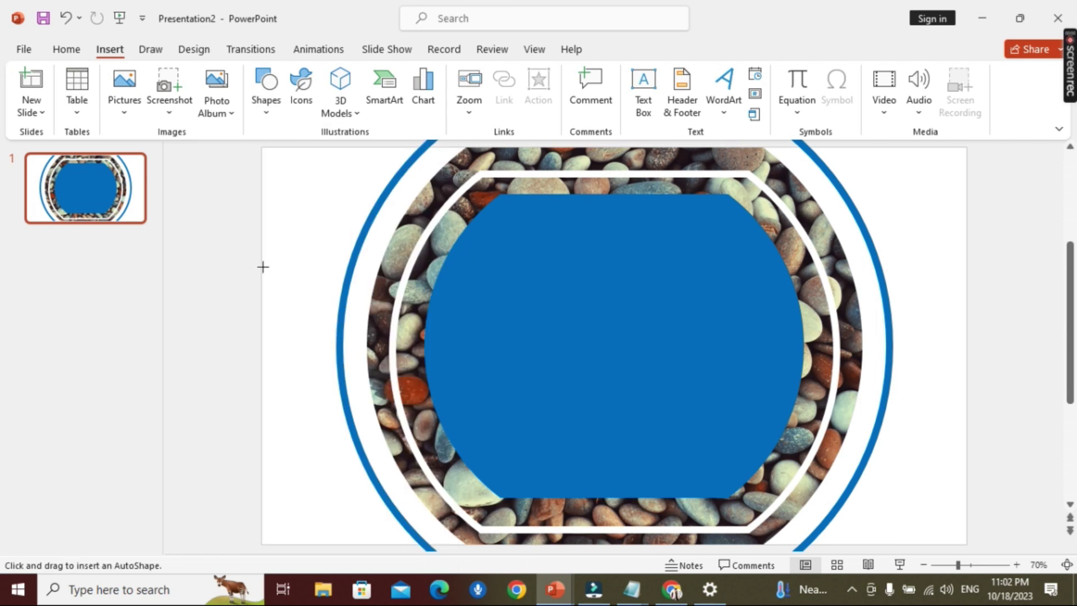
pyautogui.moveTo(261, 323)
pyautogui.mouseDown()
pyautogui.moveTo(287, 365)
pyautogui.moveTo(283, 348)
pyautogui.mouseUp()
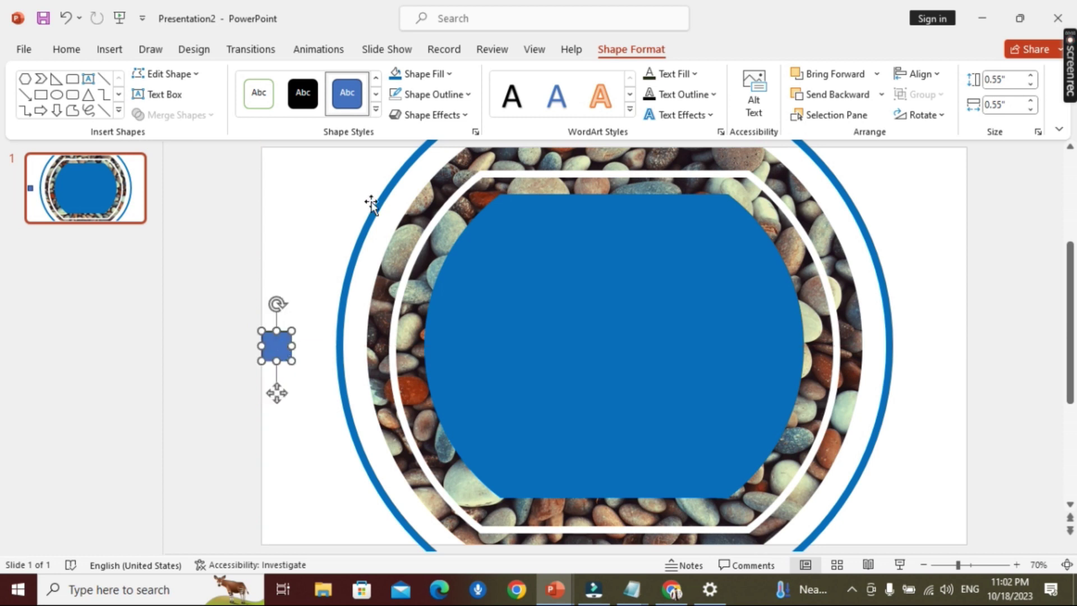
pyautogui.click(56, 94)
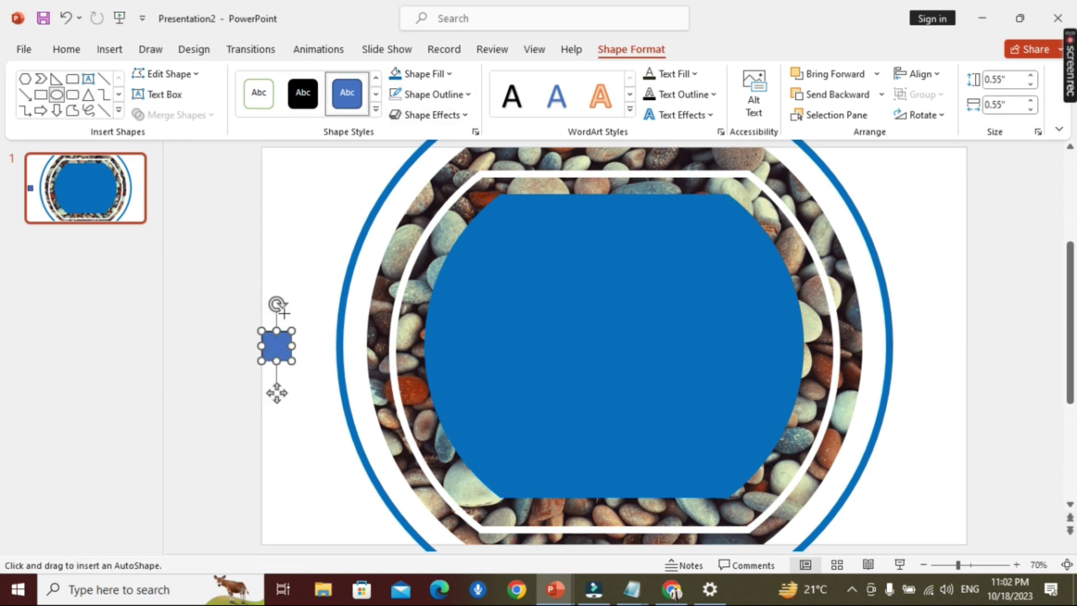
pyautogui.moveTo(291, 287)
pyautogui.mouseDown()
pyautogui.moveTo(307, 303)
pyautogui.moveTo(296, 346)
pyautogui.mouseUp()
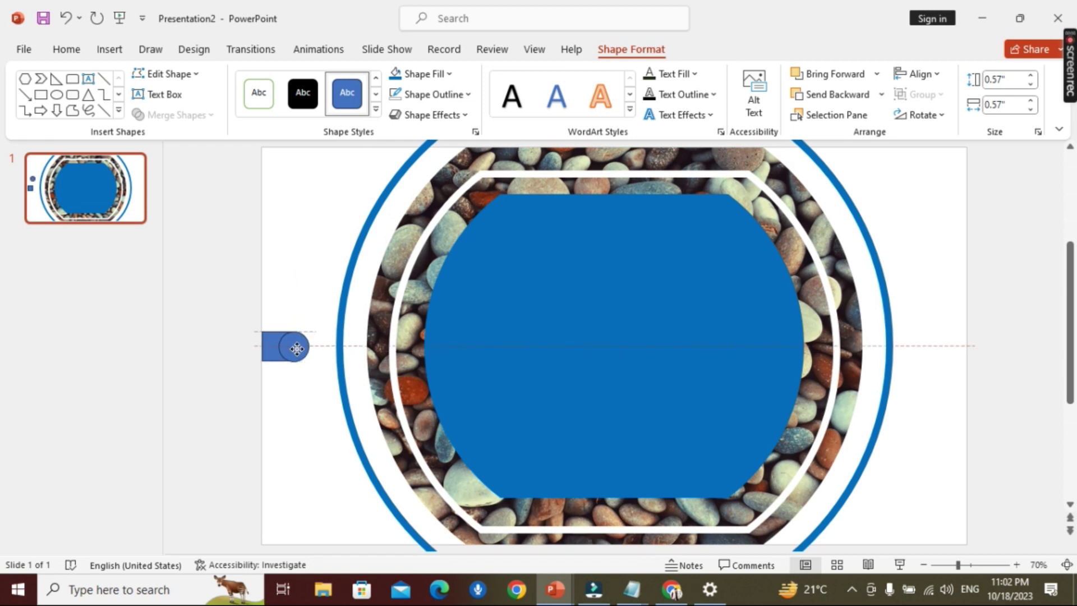
pyautogui.moveTo(297, 349); pyautogui.dragTo(293, 347)
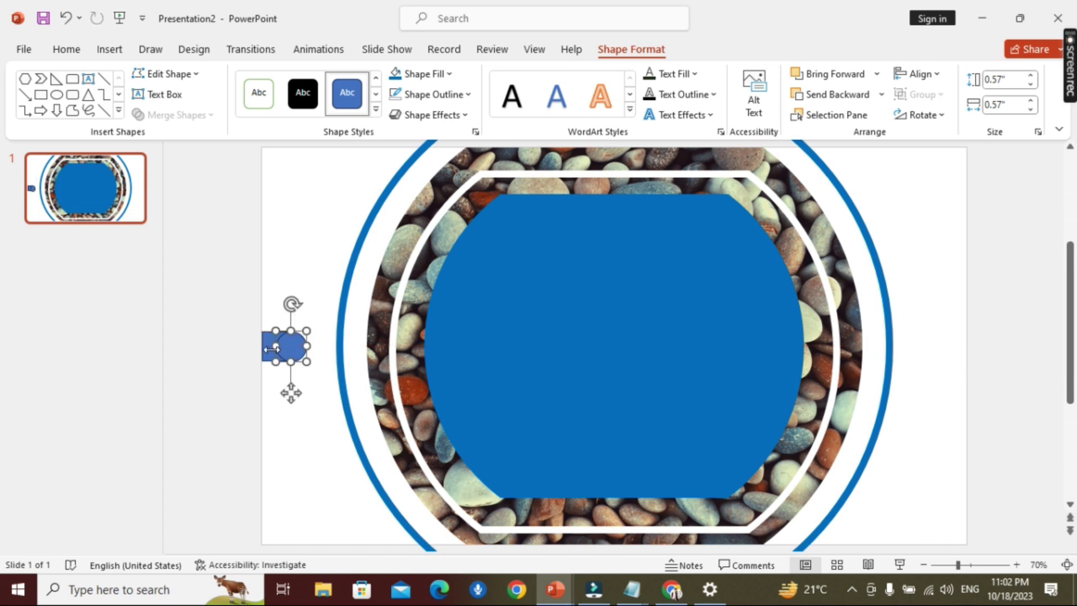
pyautogui.keyDown('shift'); pyautogui.click(271, 349); pyautogui.keyUp('shift')
pyautogui.click(211, 115)
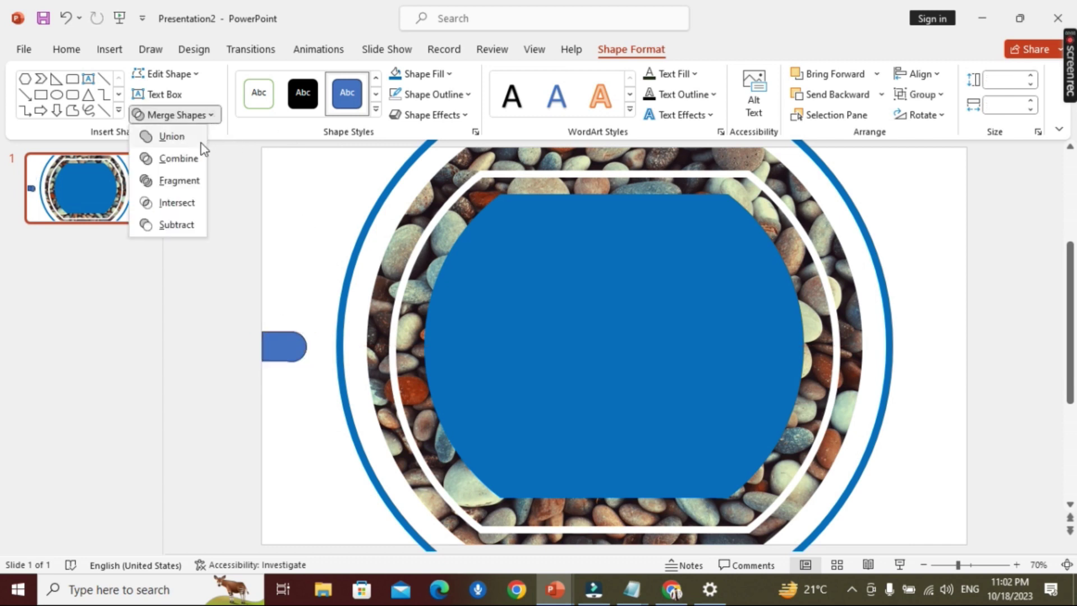
pyautogui.click(186, 139)
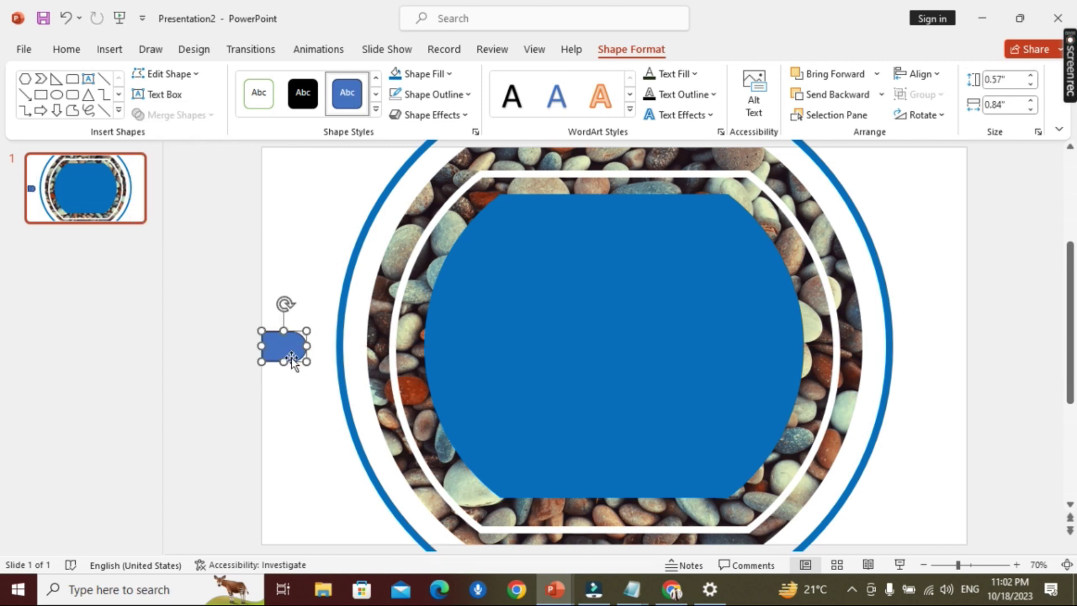
# Step: Fill the tab yellow, then paste a horizontally flipped copy at the frame's right edge
pyautogui.click(450, 73)
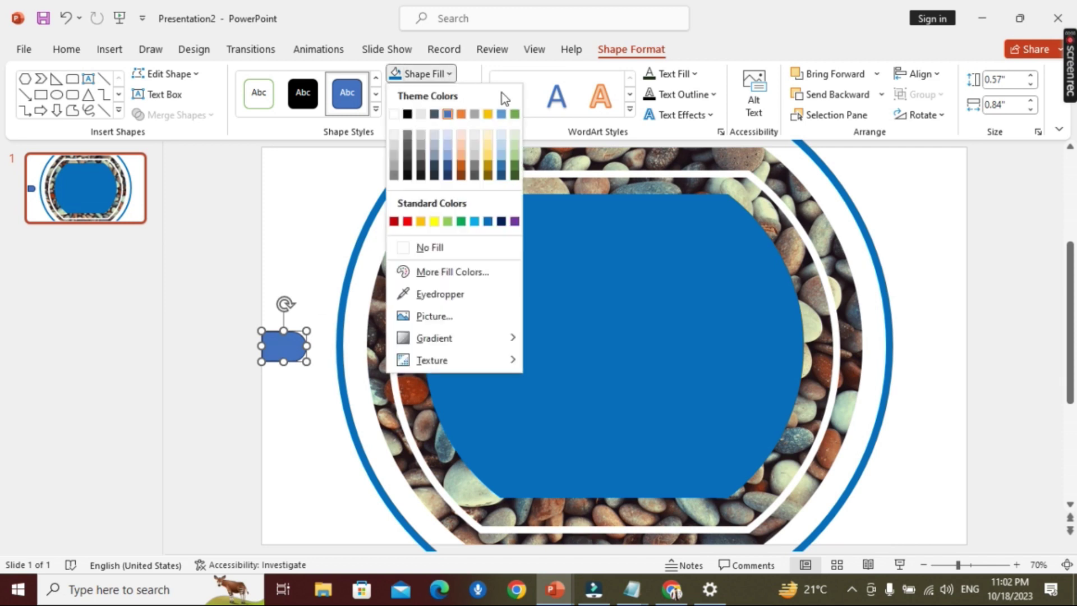
pyautogui.click(437, 220)
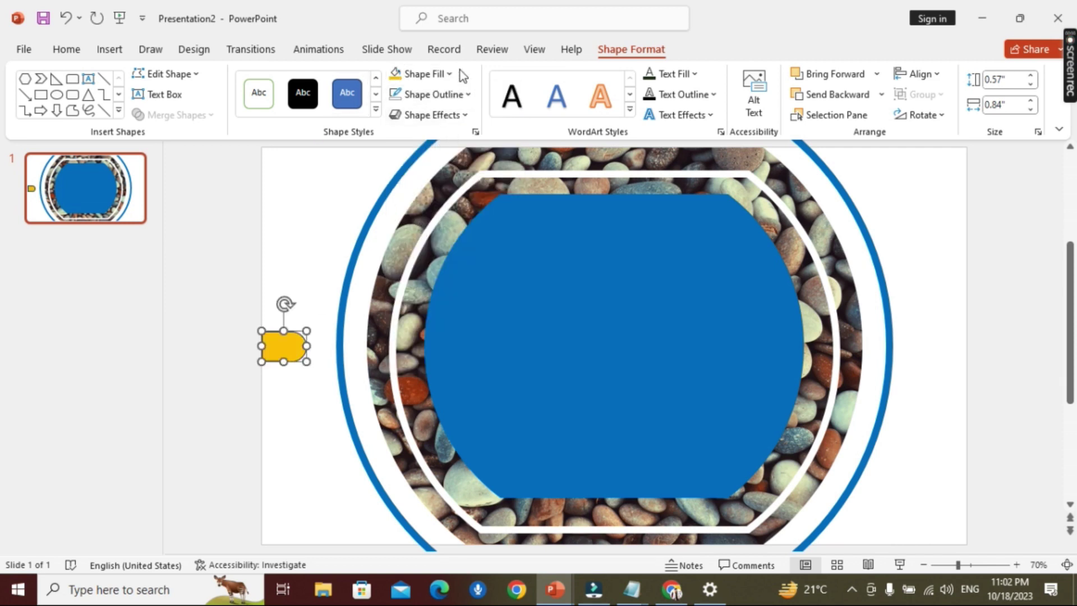
pyautogui.click(432, 94)
pyautogui.hotkey('ctrl', 'v')
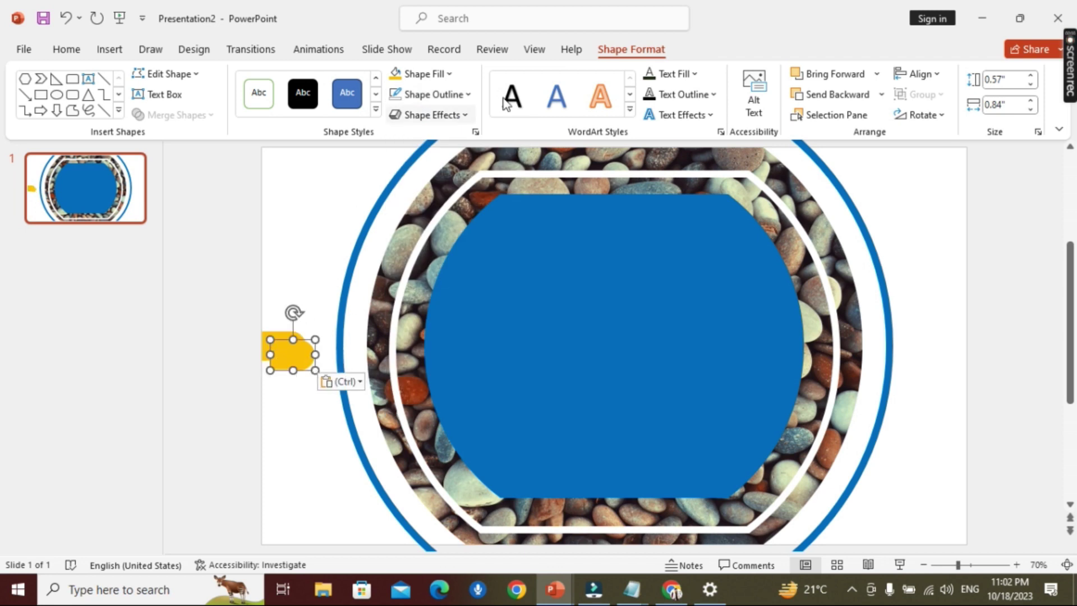
pyautogui.click(919, 115)
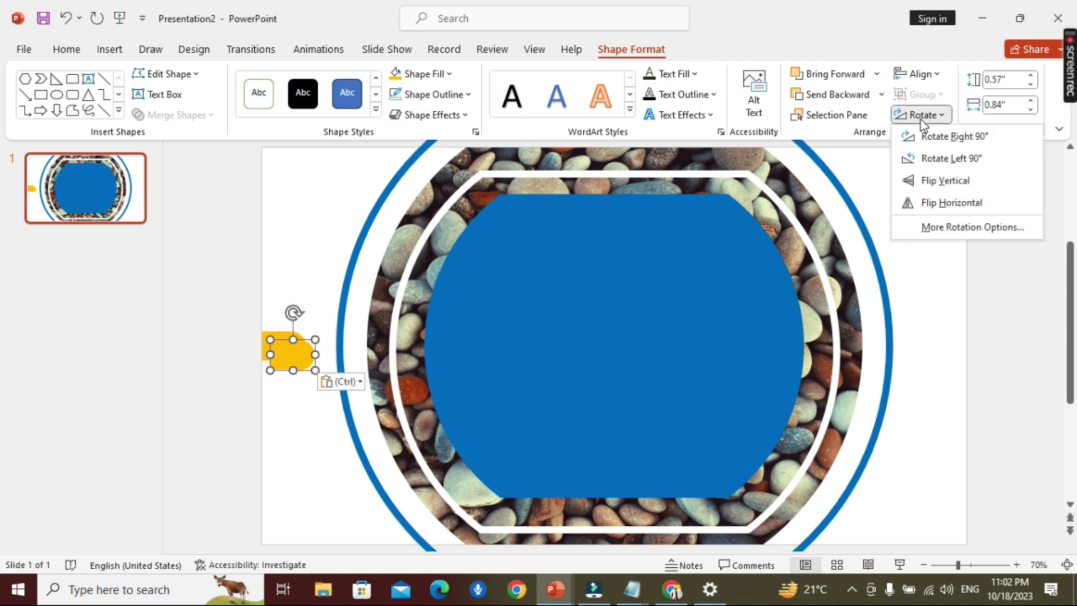
pyautogui.click(955, 200)
pyautogui.moveTo(289, 351)
pyautogui.mouseDown()
pyautogui.moveTo(941, 331)
pyautogui.moveTo(941, 345)
pyautogui.mouseUp()
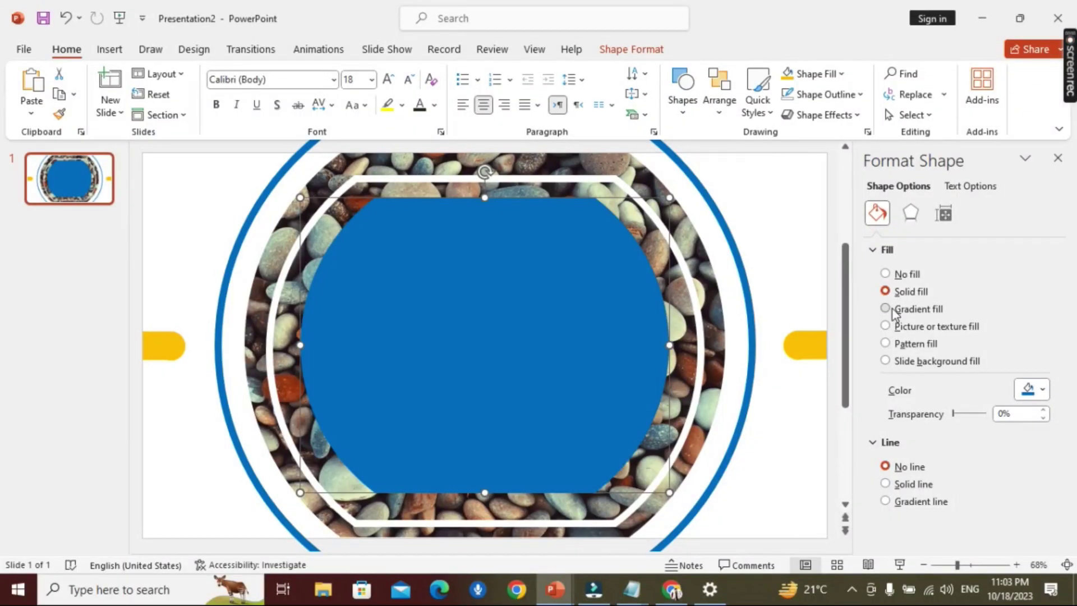
# Step: Give the inner panel a blue linear gradient fill running downward at 90°
pyautogui.click(887, 308)
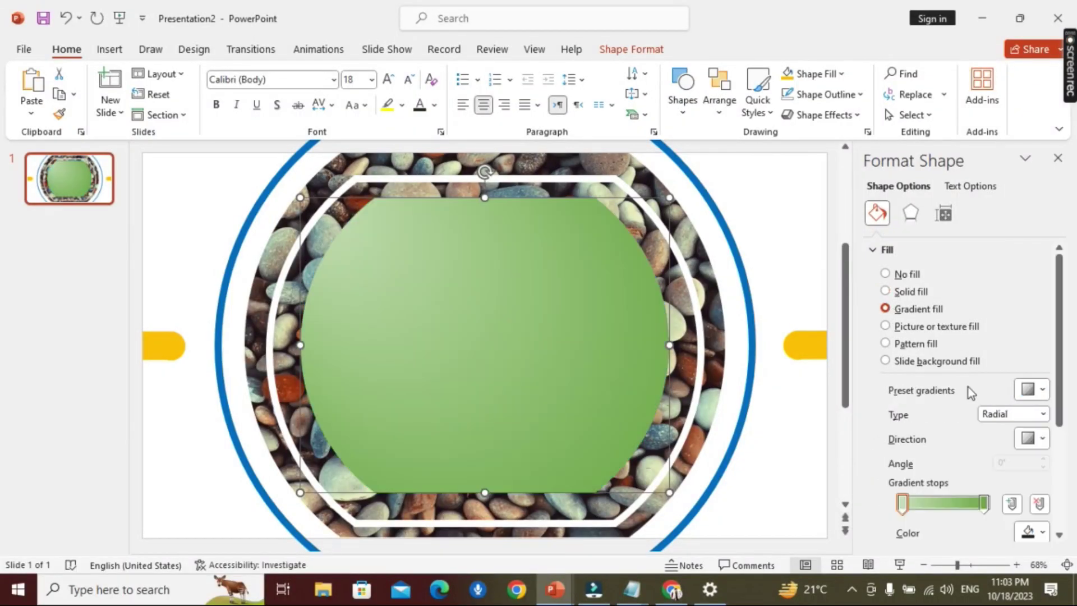
pyautogui.click(1043, 532)
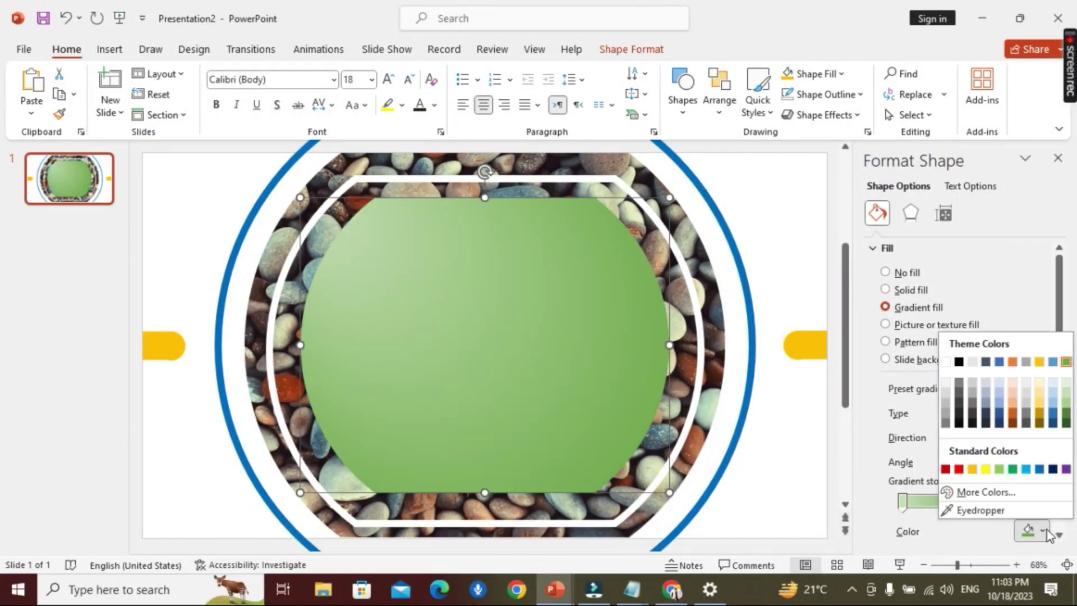
pyautogui.click(1039, 469)
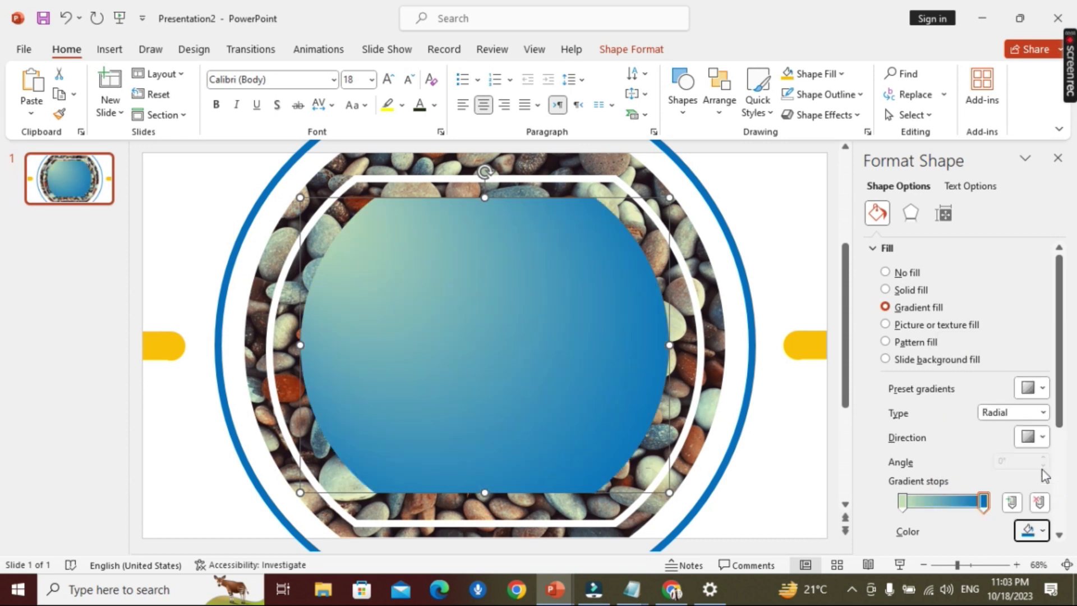
pyautogui.click(1044, 412)
pyautogui.click(1038, 426)
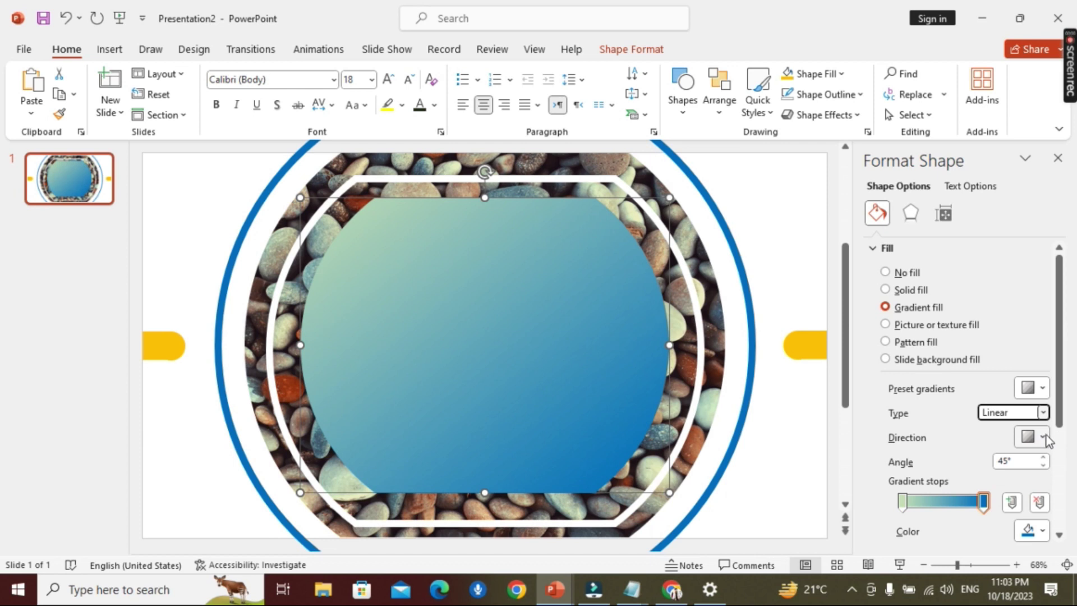
pyautogui.click(1044, 438)
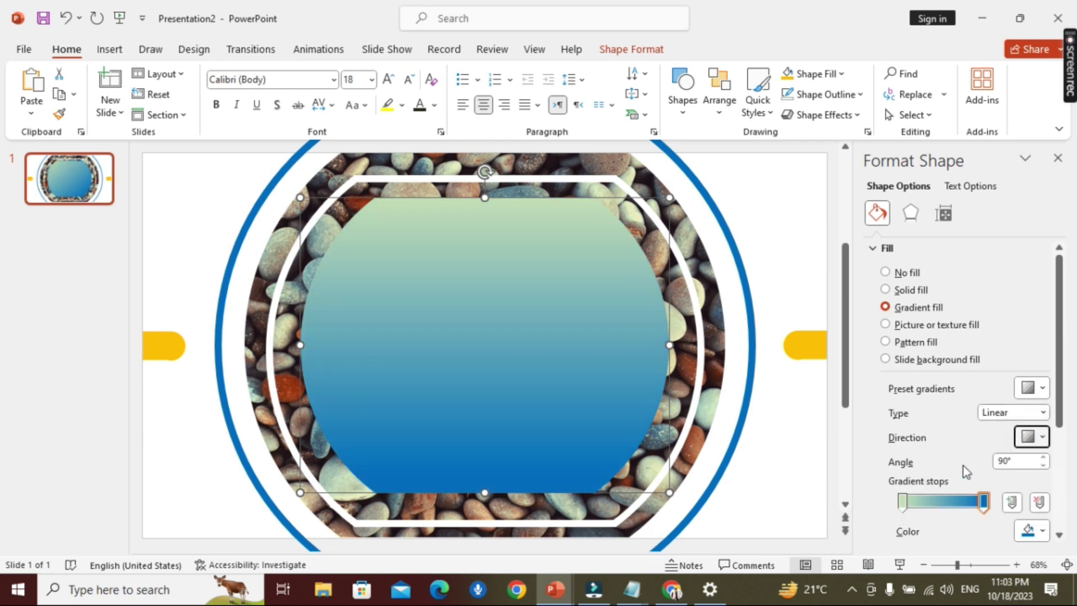
pyautogui.click(957, 466)
# Step: Make the gradient's top stop light blue and extend the deep blue band upward
pyautogui.click(901, 501)
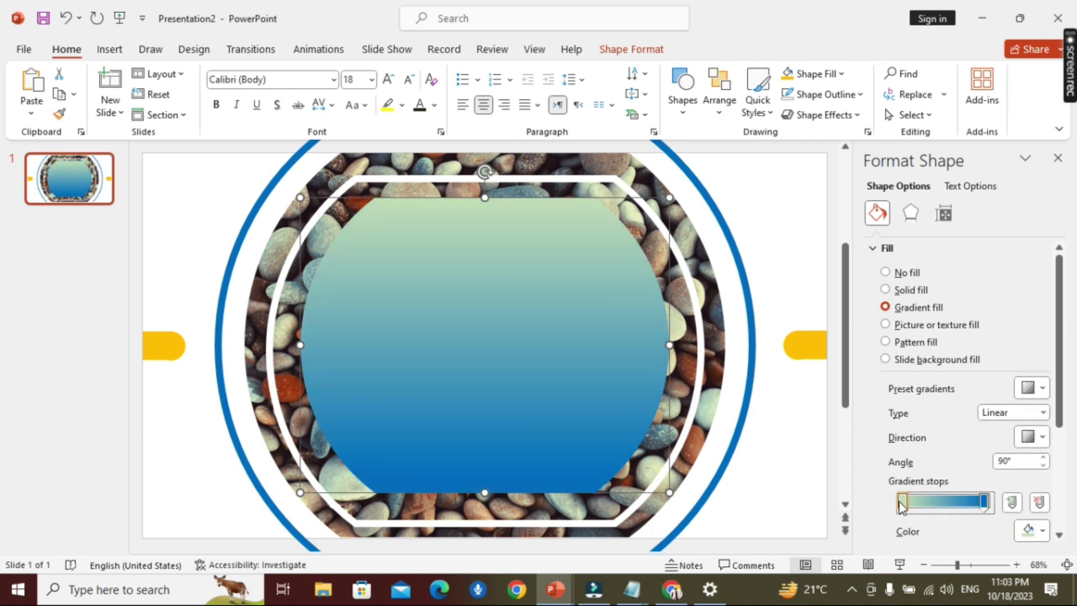
pyautogui.click(1042, 531)
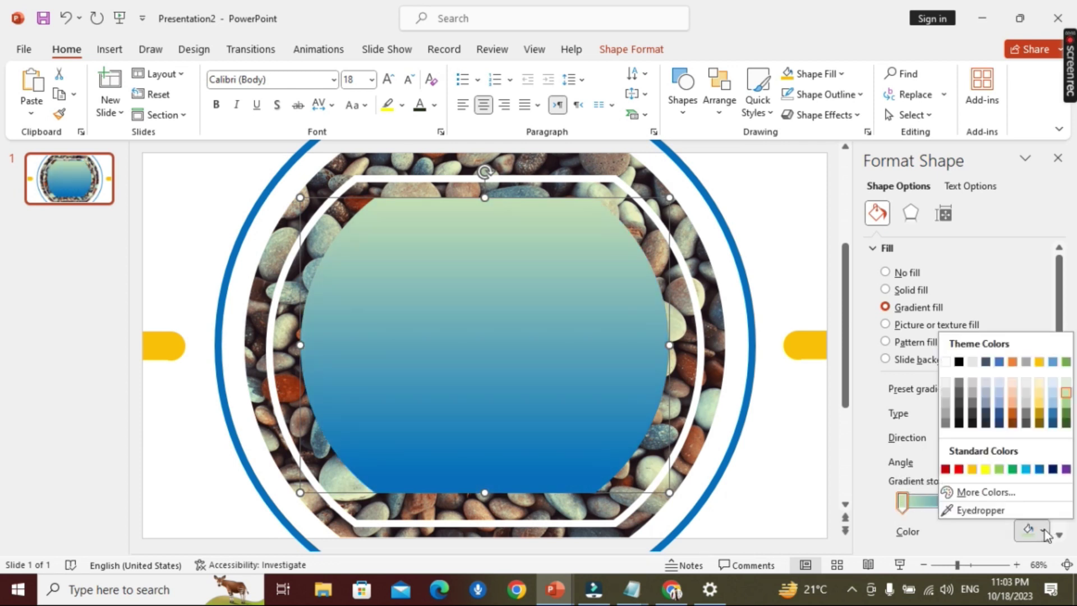
pyautogui.click(1053, 415)
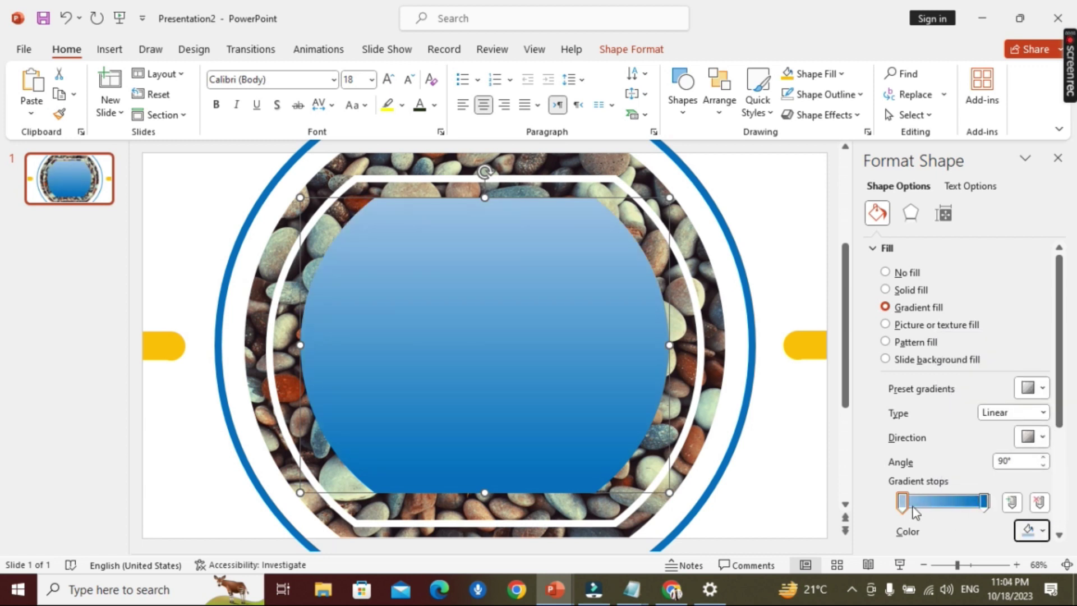
pyautogui.moveTo(982, 506)
pyautogui.mouseDown()
pyautogui.moveTo(952, 509)
pyautogui.moveTo(981, 511)
pyautogui.mouseUp()
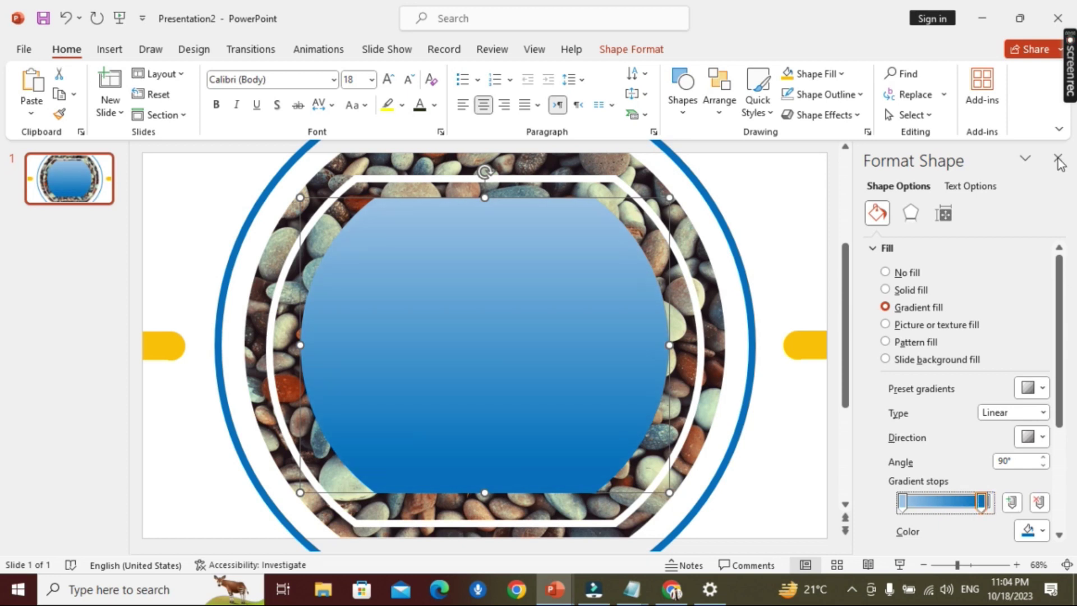
pyautogui.click(751, 323)
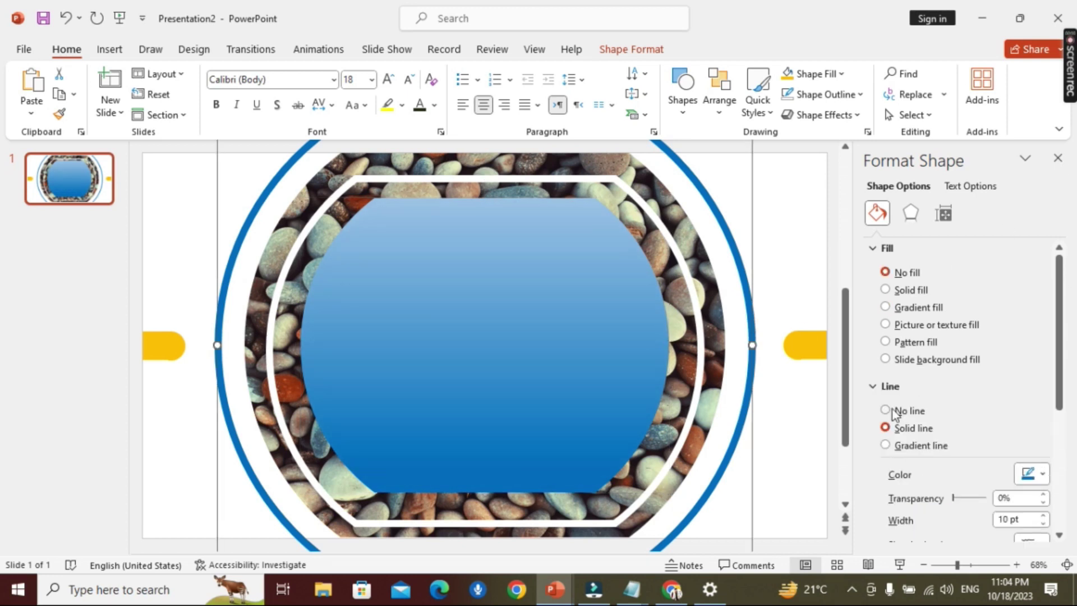
# Step: Give the outer ring a gradient line, moving one stop to 83% and making the stops blue
pyautogui.click(889, 447)
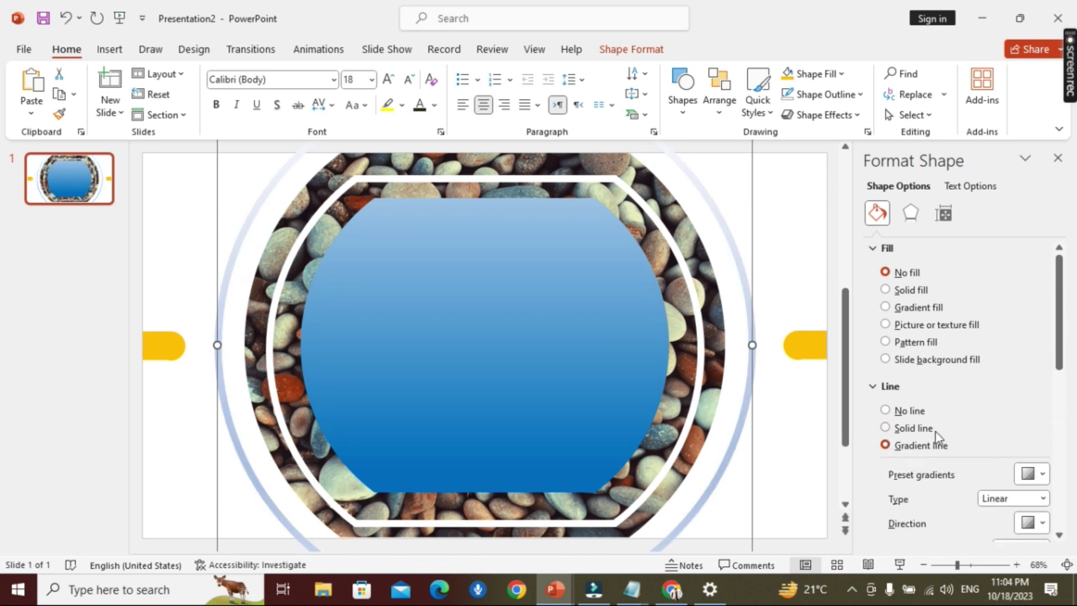
pyautogui.scroll(-3, 954, 443)
pyautogui.click(965, 474)
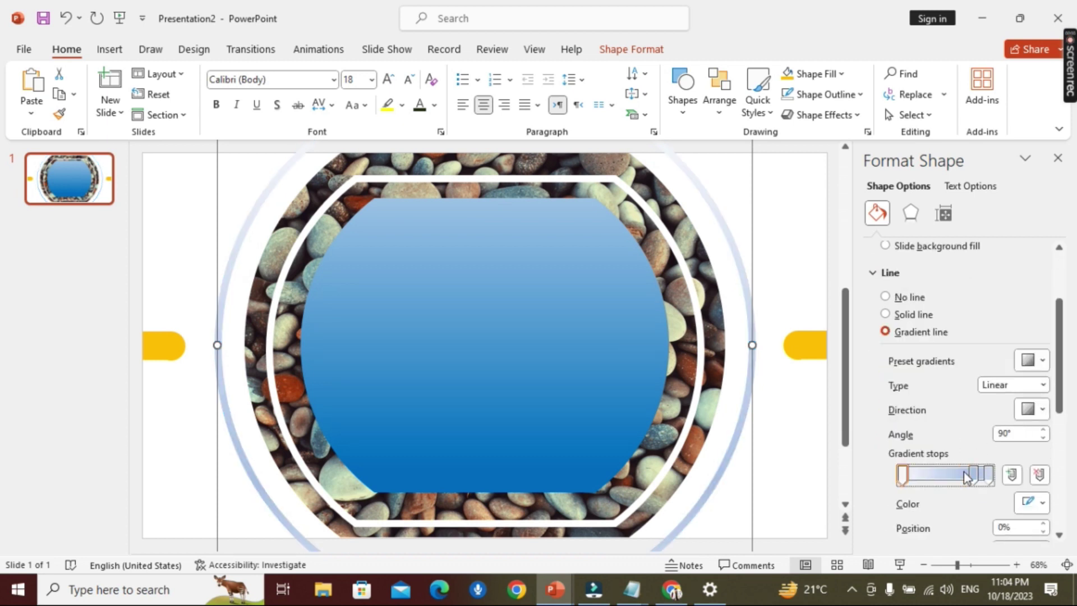
pyautogui.moveTo(965, 474); pyautogui.dragTo(989, 474)
pyautogui.click(1042, 504)
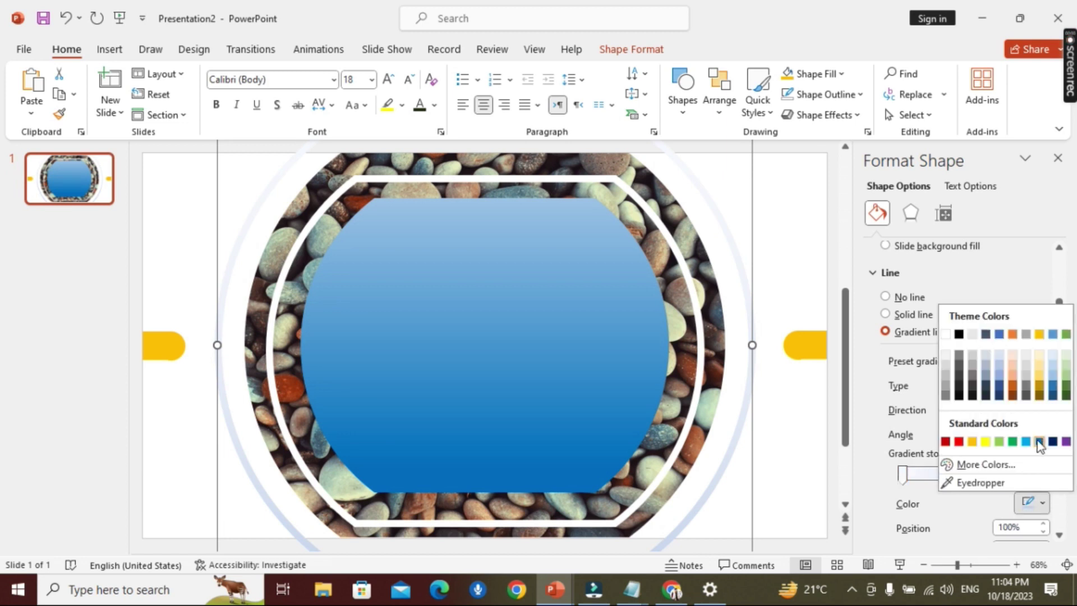
pyautogui.click(1040, 443)
pyautogui.click(903, 473)
pyautogui.click(1044, 503)
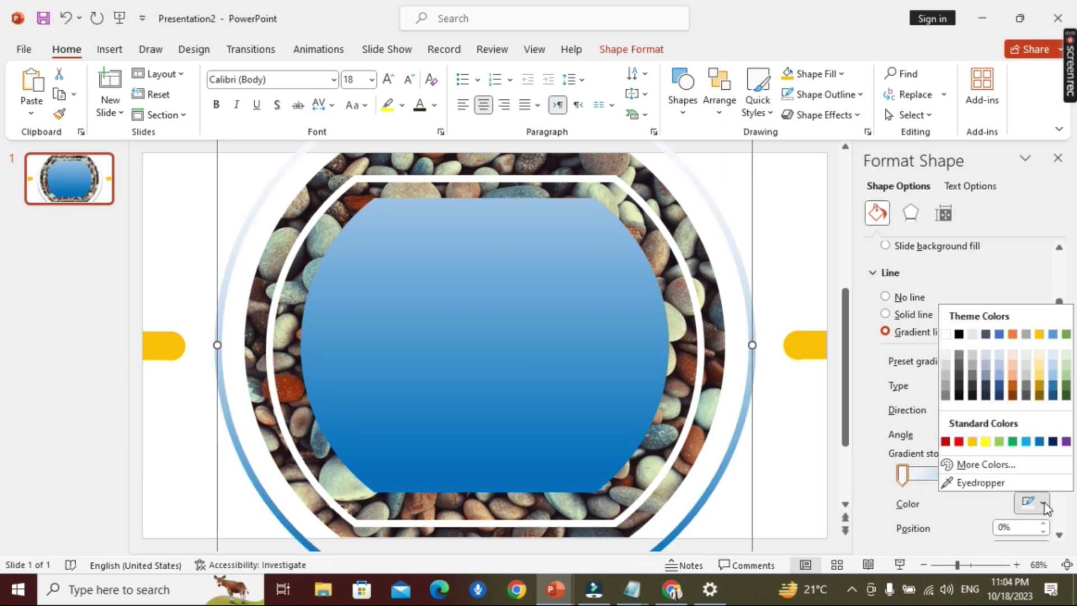
pyautogui.click(1057, 381)
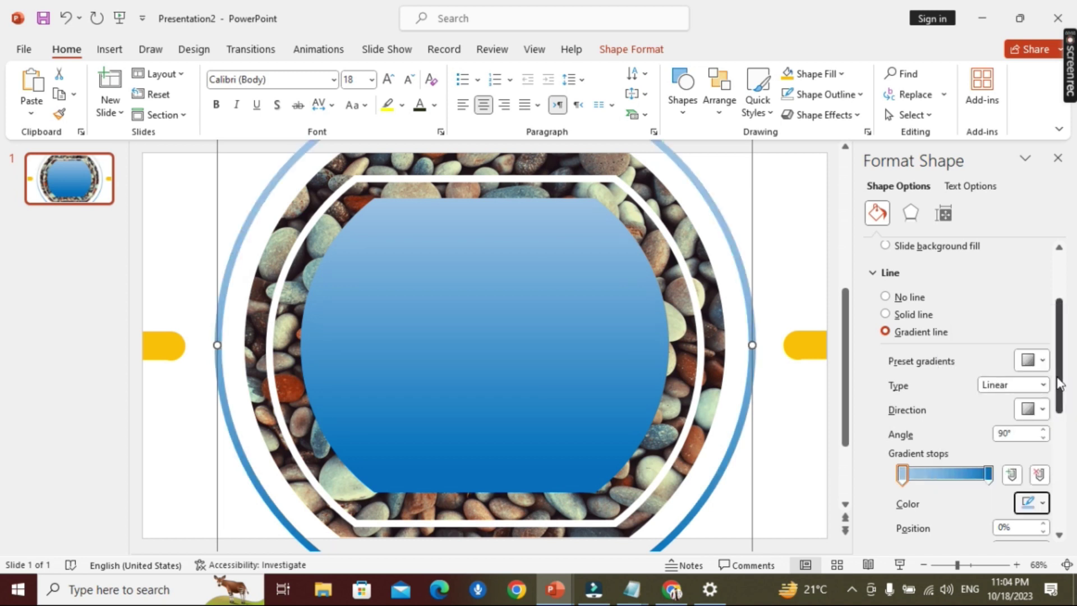
# Step: Keep the outline gradient Linear, run it downward at 90°, and reposition the darker stop
pyautogui.click(1044, 385)
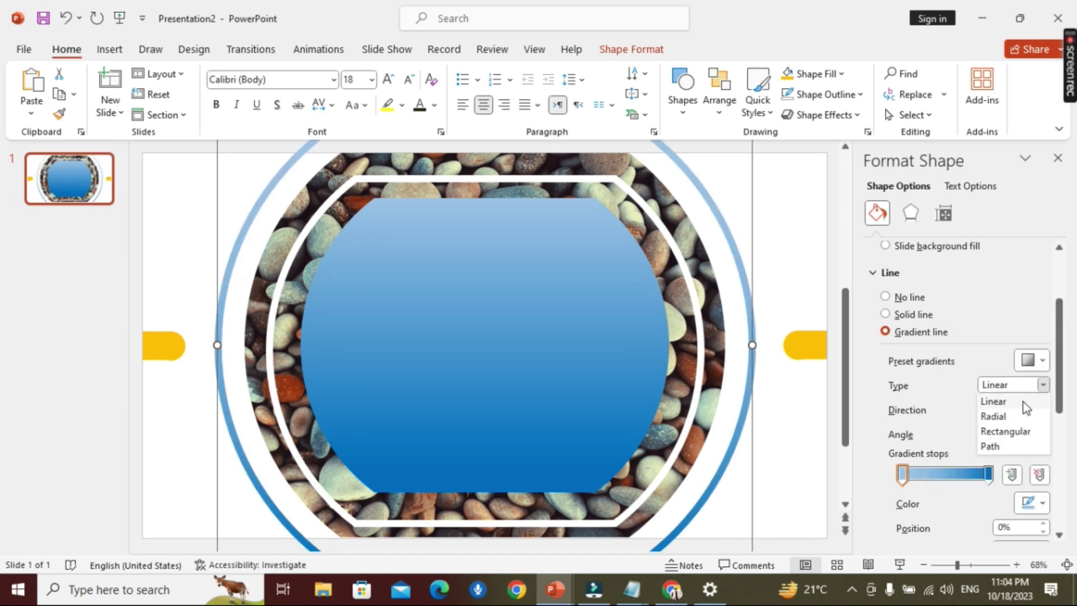
pyautogui.click(1022, 400)
pyautogui.click(1041, 412)
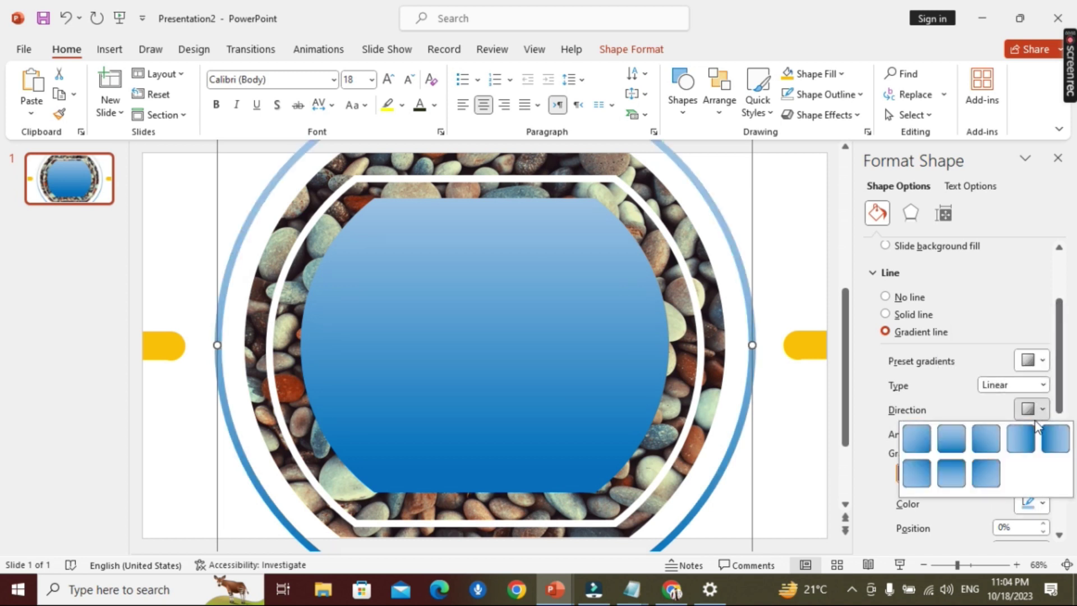
pyautogui.click(952, 438)
pyautogui.moveTo(991, 476); pyautogui.dragTo(968, 481)
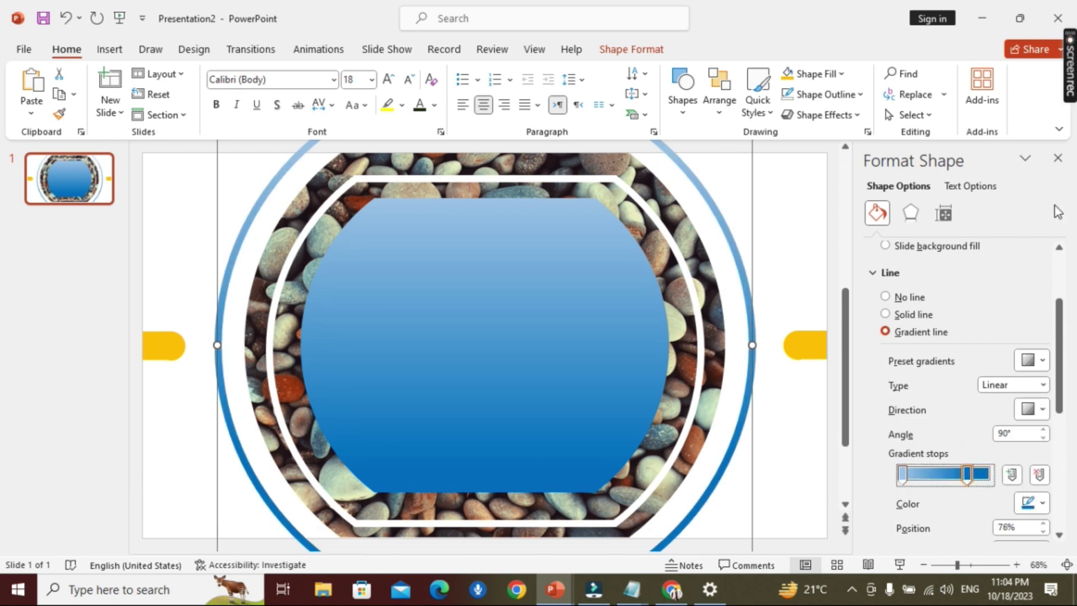
pyautogui.click(1059, 160)
pyautogui.click(1046, 220)
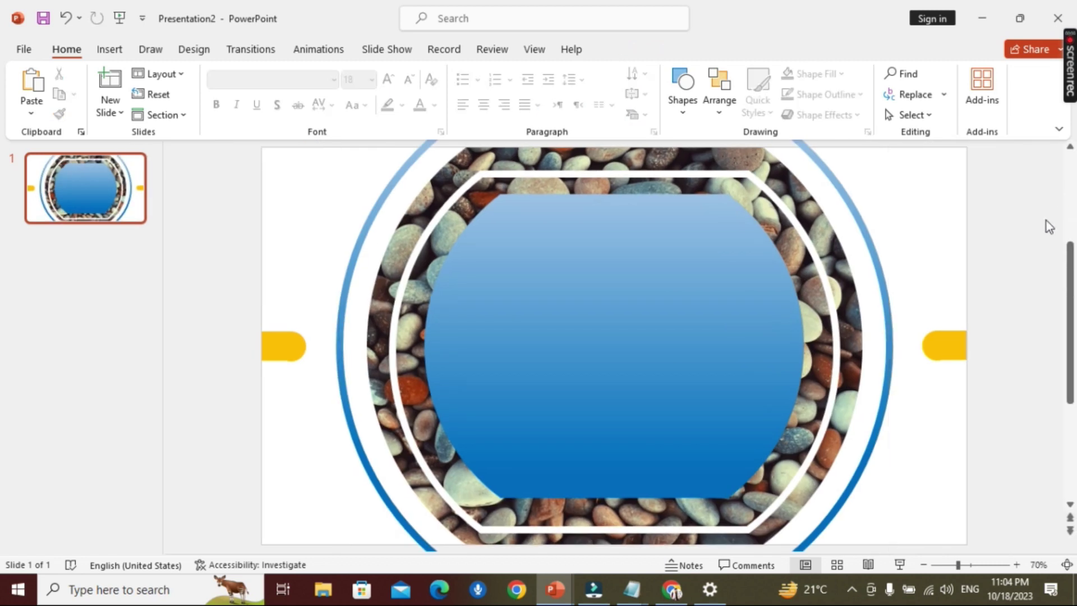
# Step: Paste the logo, title and welcome text into the blue panel and make the title dark blue
pyautogui.hotkey('ctrl', 'v')
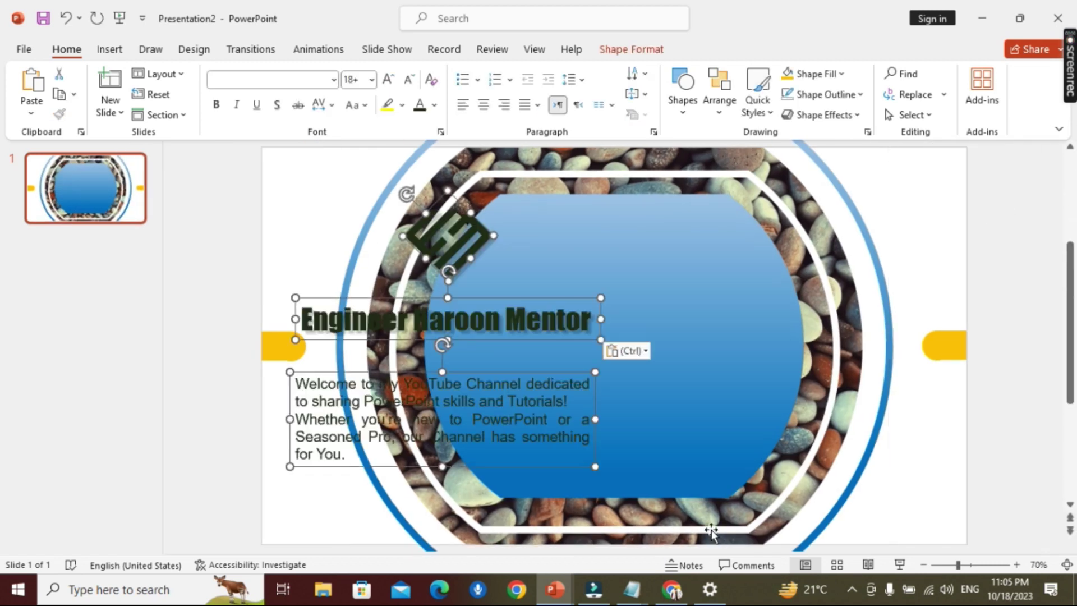
pyautogui.moveTo(556, 300)
pyautogui.mouseDown()
pyautogui.moveTo(729, 307)
pyautogui.moveTo(465, 321)
pyautogui.mouseUp()
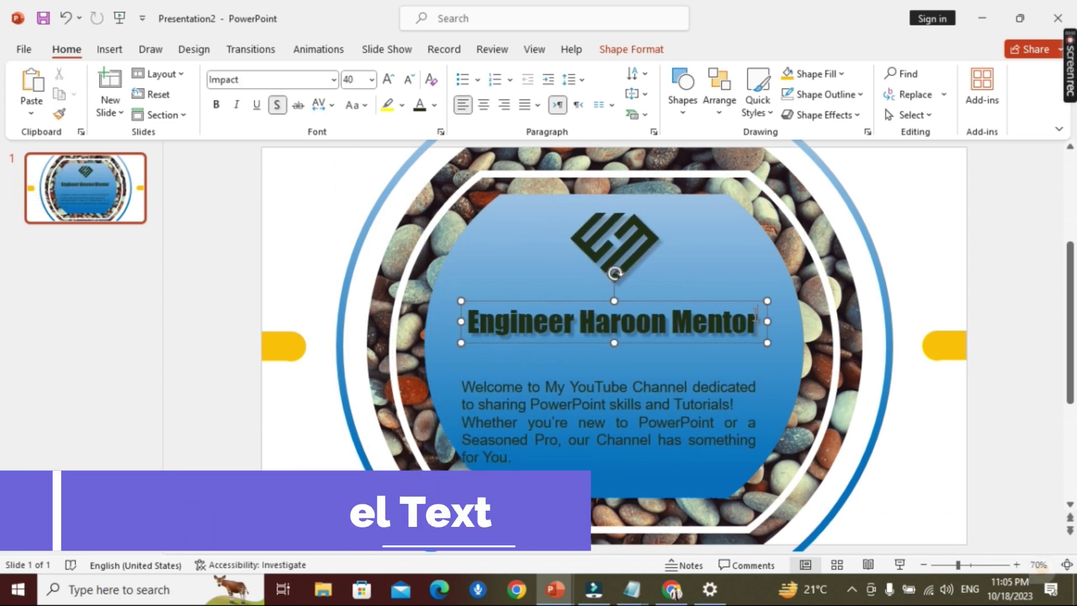
pyautogui.click(617, 49)
pyautogui.click(668, 73)
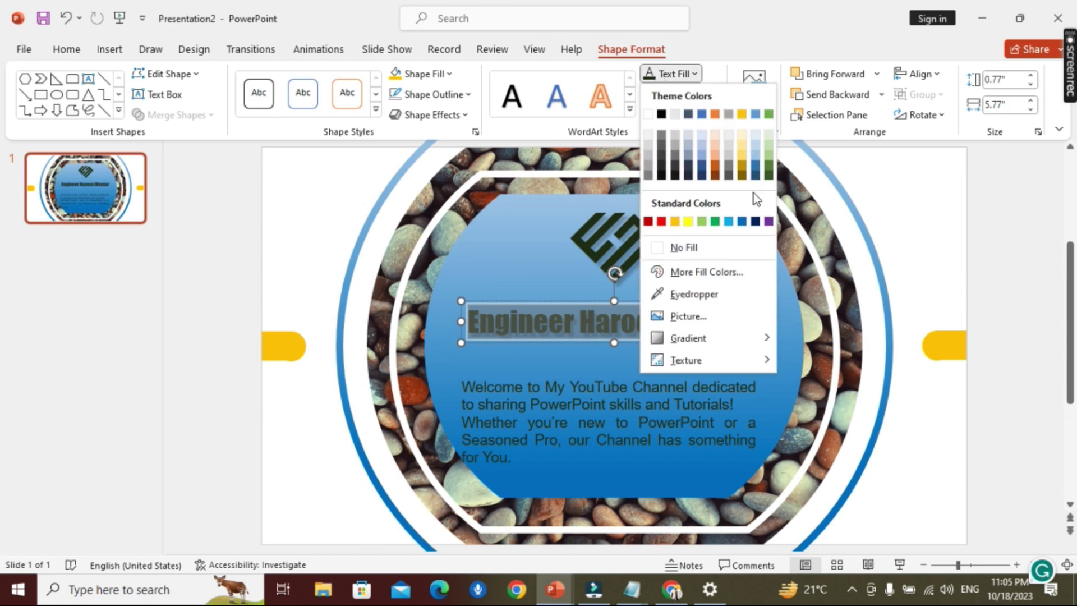
pyautogui.click(756, 222)
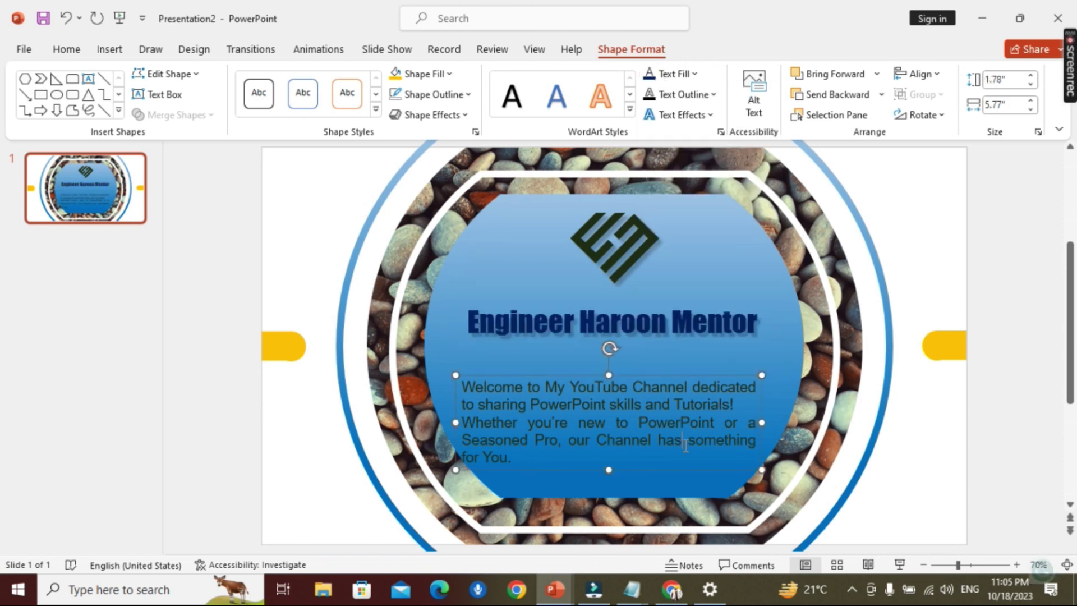
# Step: Change the welcome paragraph's text fill to dark blue
pyautogui.moveTo(690, 444); pyautogui.dragTo(463, 387)
pyautogui.moveTo(517, 462); pyautogui.dragTo(612, 351)
pyautogui.click(701, 75)
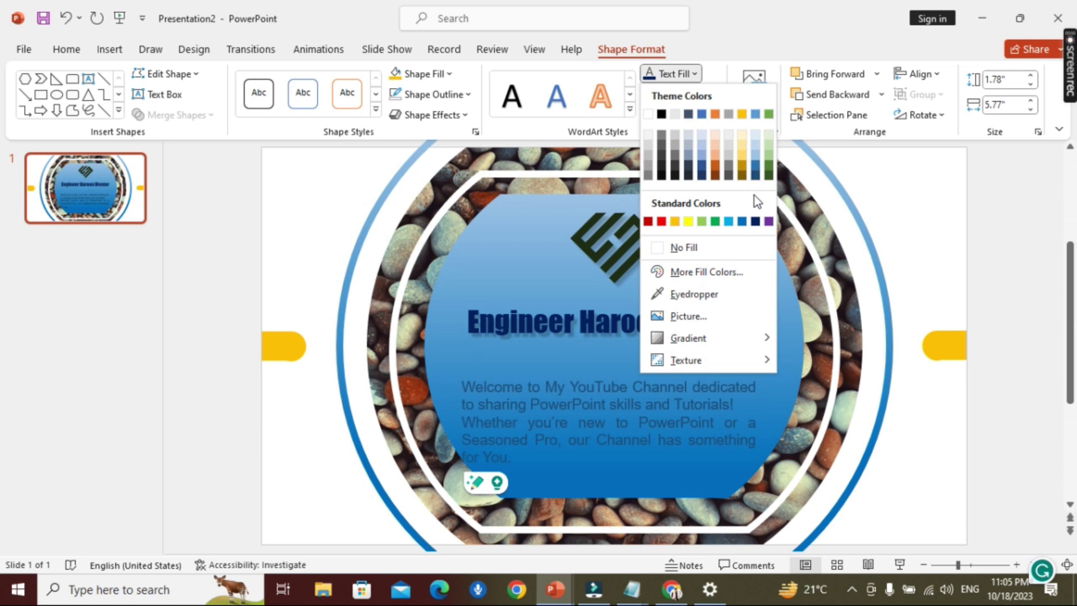
pyautogui.click(755, 221)
# Step: Fill the logo with dark blue
pyautogui.click(642, 241)
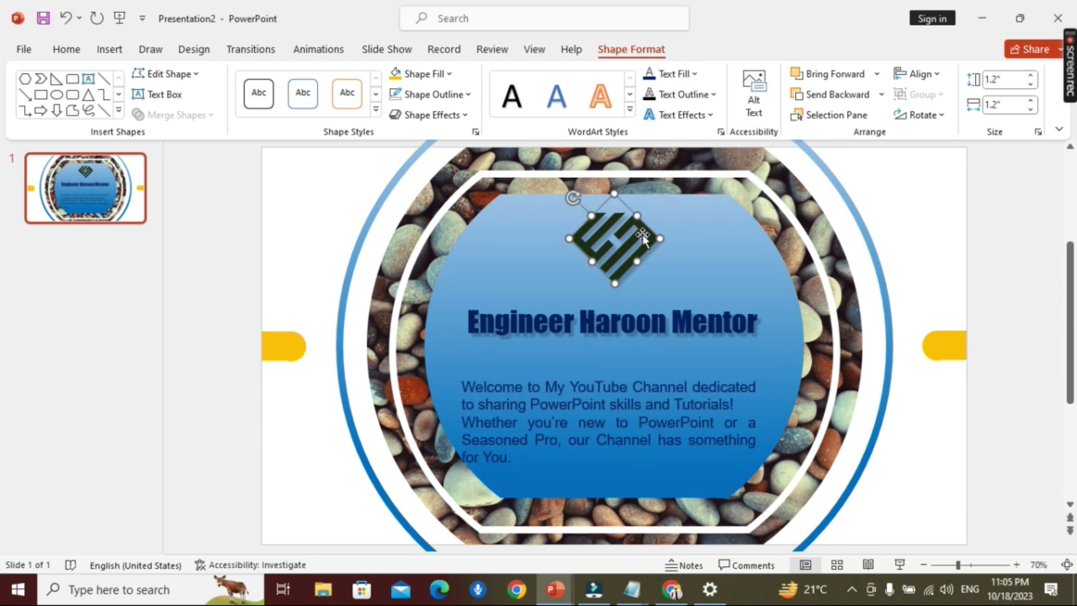
pyautogui.click(693, 74)
pyautogui.click(446, 77)
pyautogui.click(446, 78)
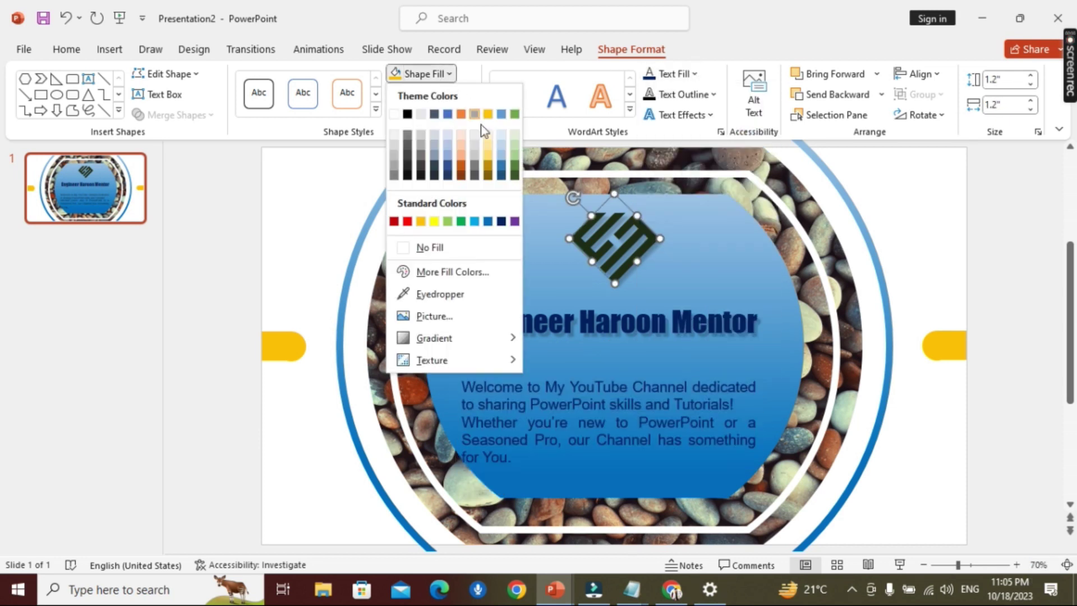
pyautogui.click(499, 219)
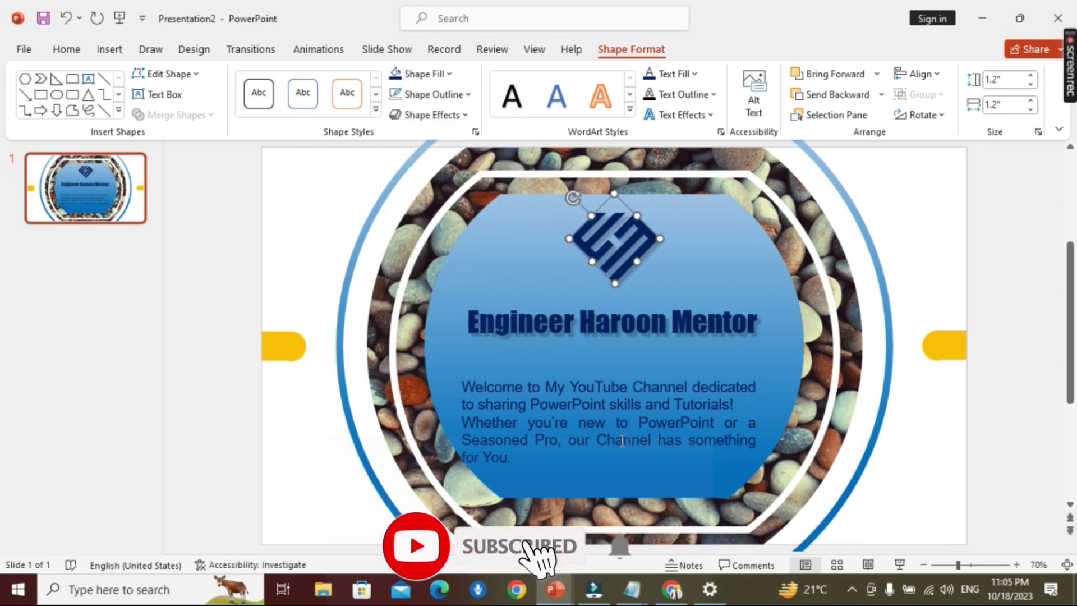
# Step: Make the welcome paragraph 18 pt white text under the title and nudge the logo down
pyautogui.moveTo(542, 466); pyautogui.dragTo(464, 378)
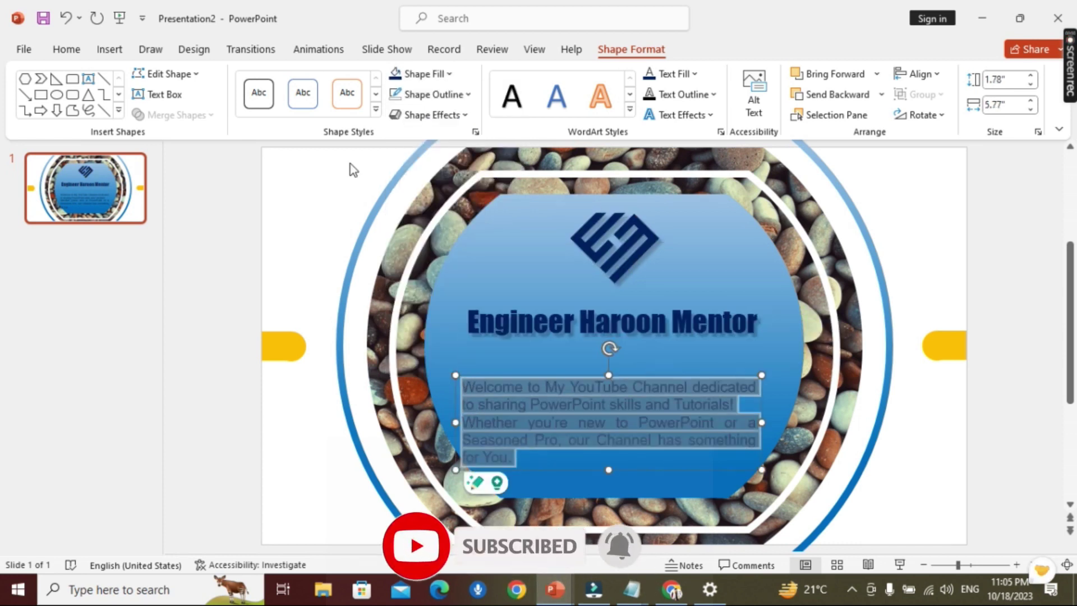
pyautogui.click(67, 50)
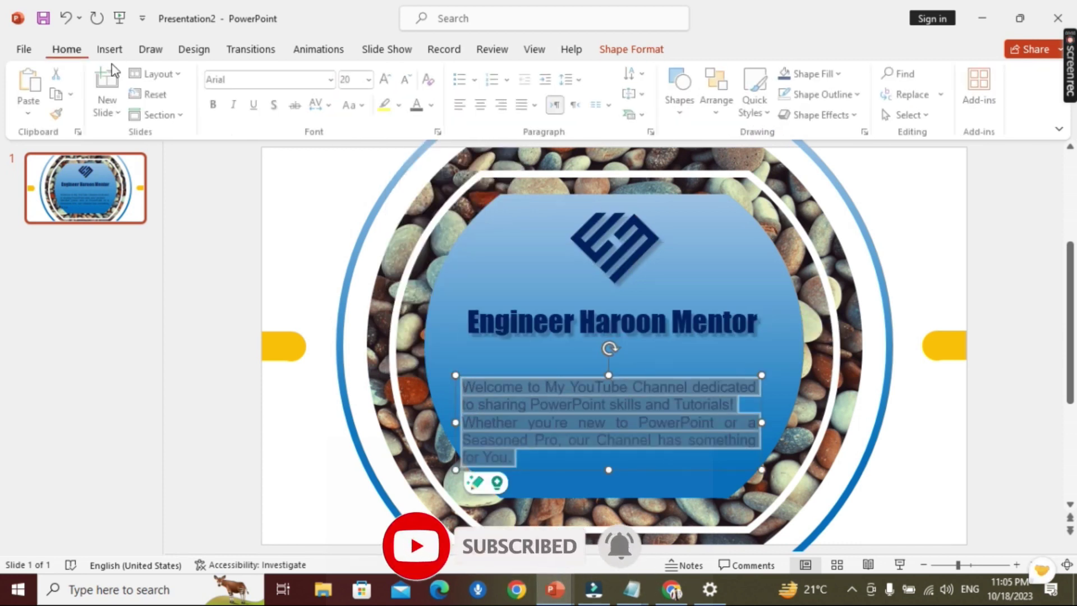
pyautogui.click(409, 79)
pyautogui.moveTo(644, 378)
pyautogui.mouseDown()
pyautogui.moveTo(666, 367)
pyautogui.moveTo(654, 354)
pyautogui.mouseUp()
pyautogui.moveTo(711, 416); pyautogui.dragTo(467, 367)
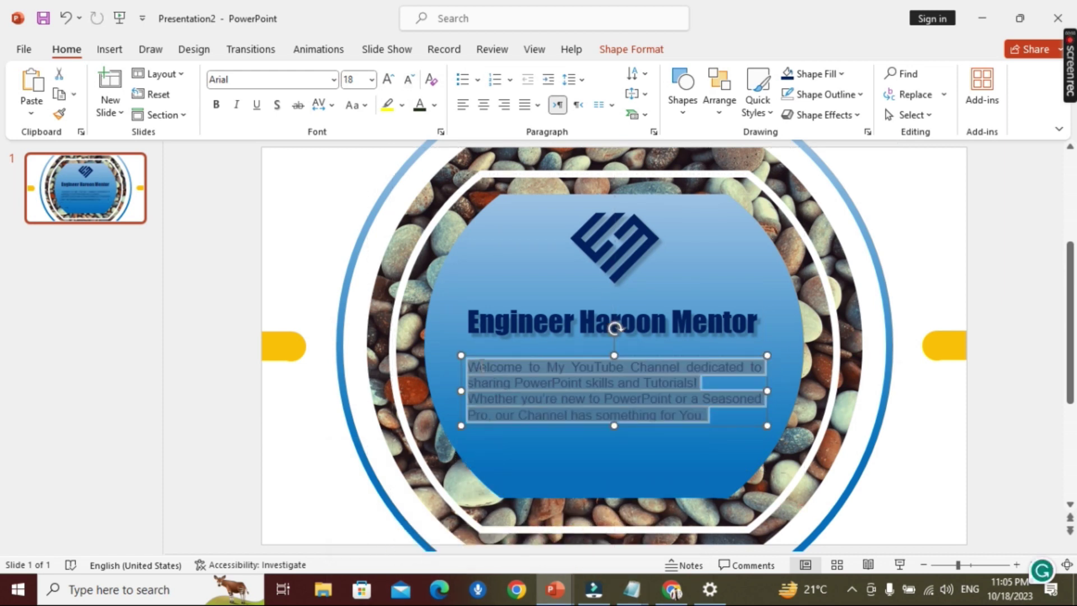
pyautogui.click(435, 105)
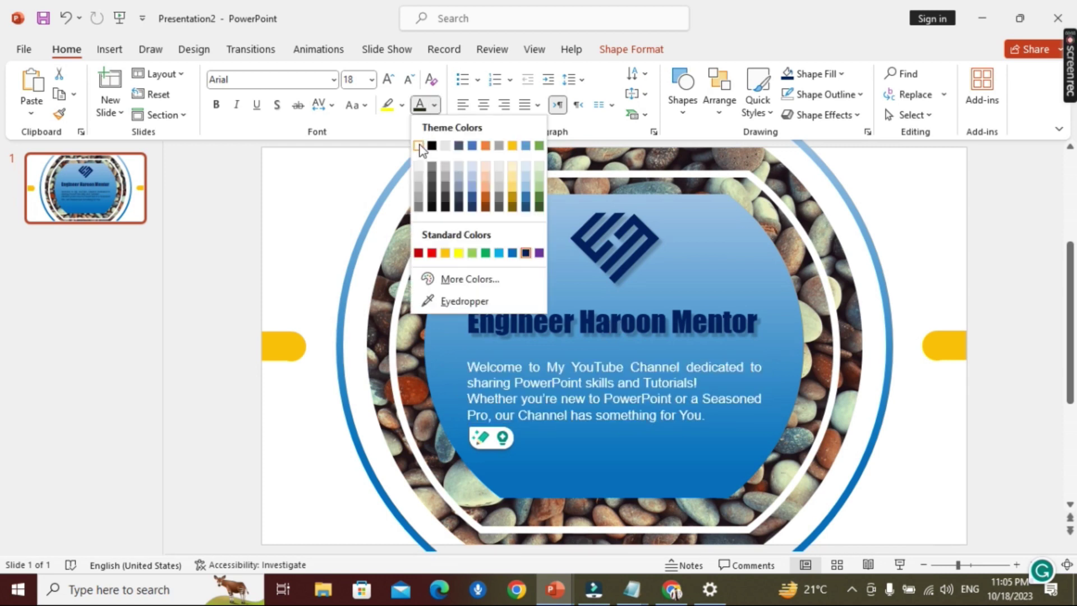
pyautogui.click(418, 145)
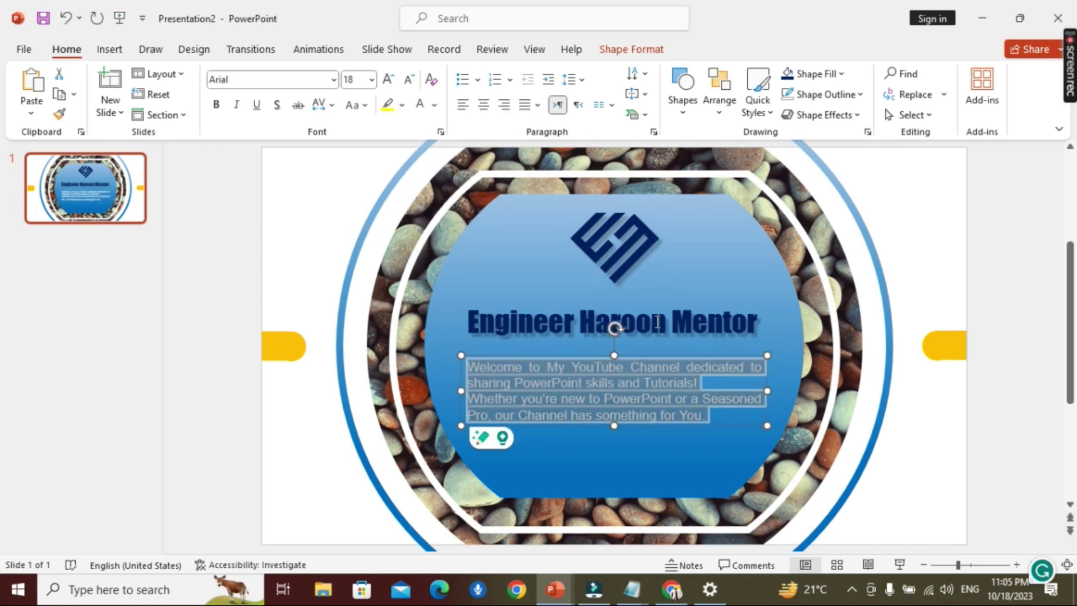
pyautogui.moveTo(647, 242); pyautogui.dragTo(636, 272)
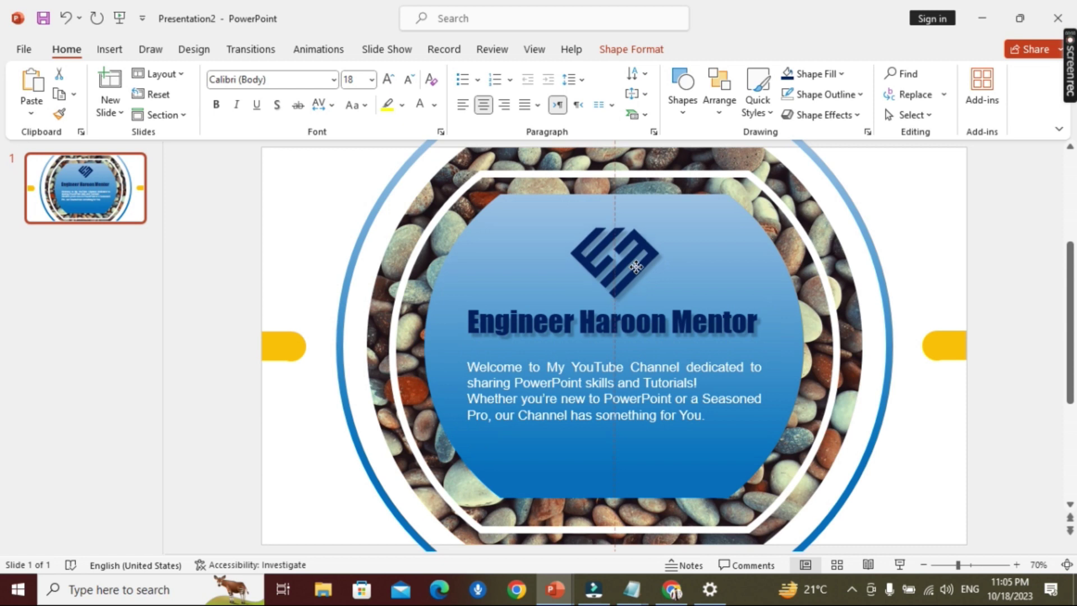
# Step: Play the finished slide full screen with F5 and advance past it
pyautogui.click(1002, 352)
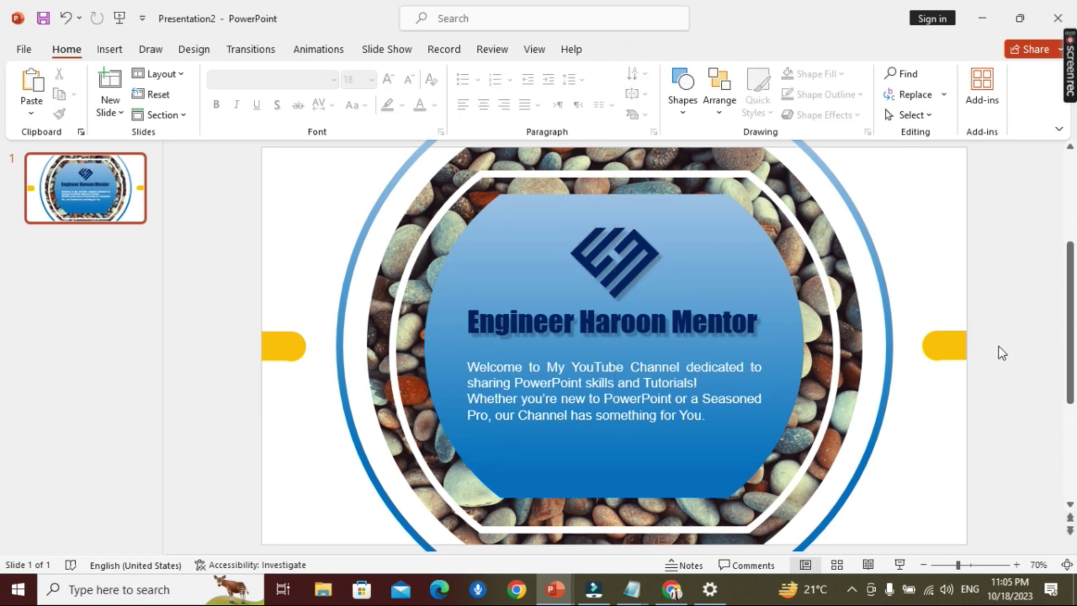
pyautogui.press('F5')
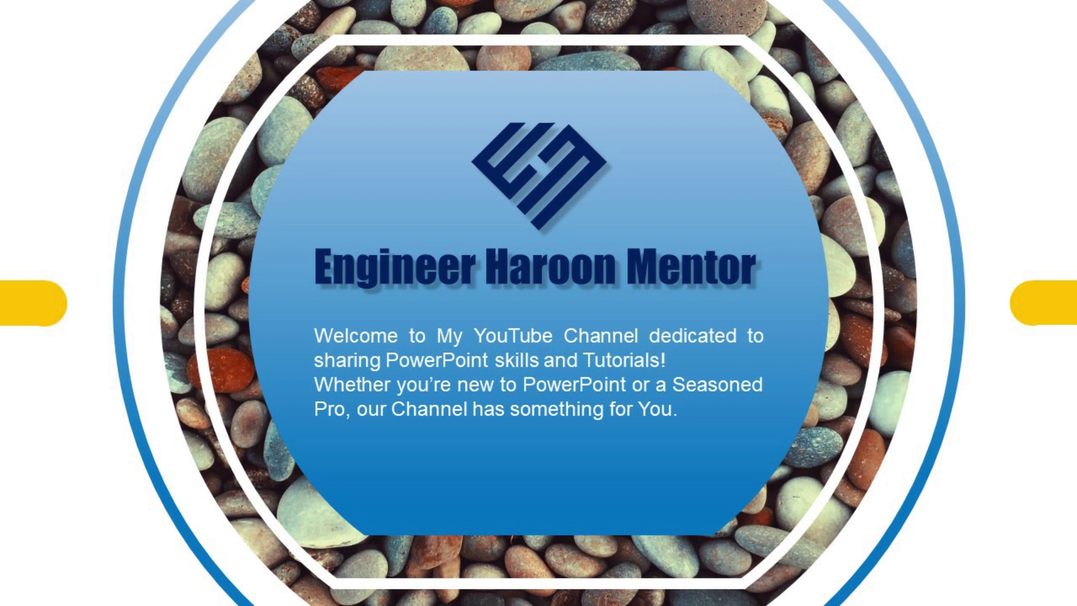
pyautogui.press('Right')
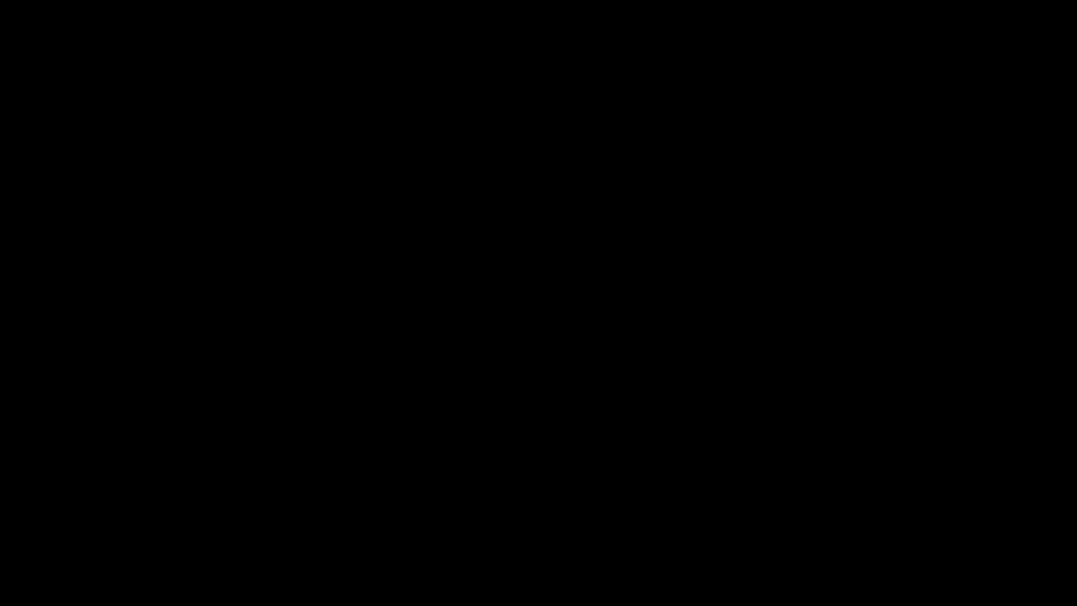